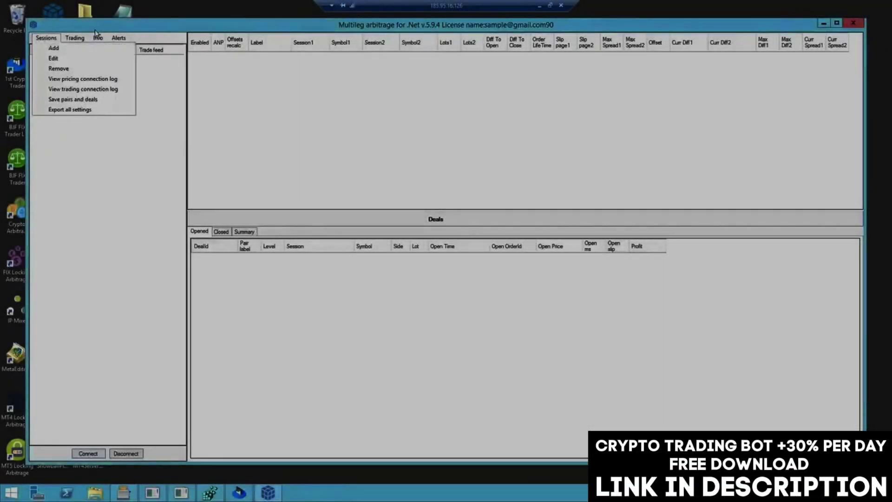
Add a new session named BINANCE with CRYPTO_WS price and CRYPTO_REST trade connections.
left_click(46, 38)
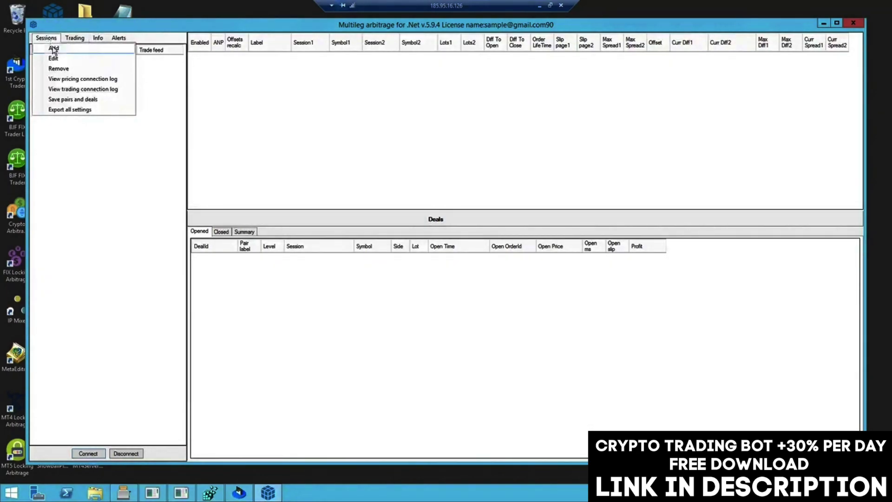
left_click(53, 49)
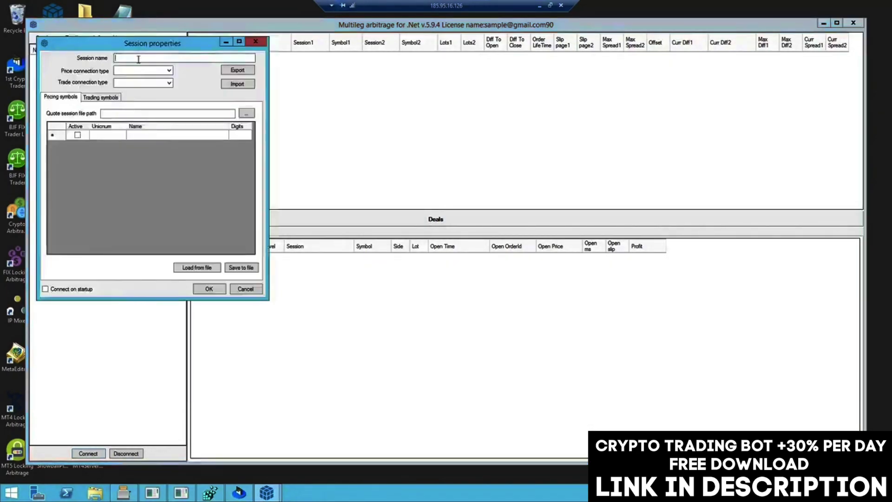
type("BINA")
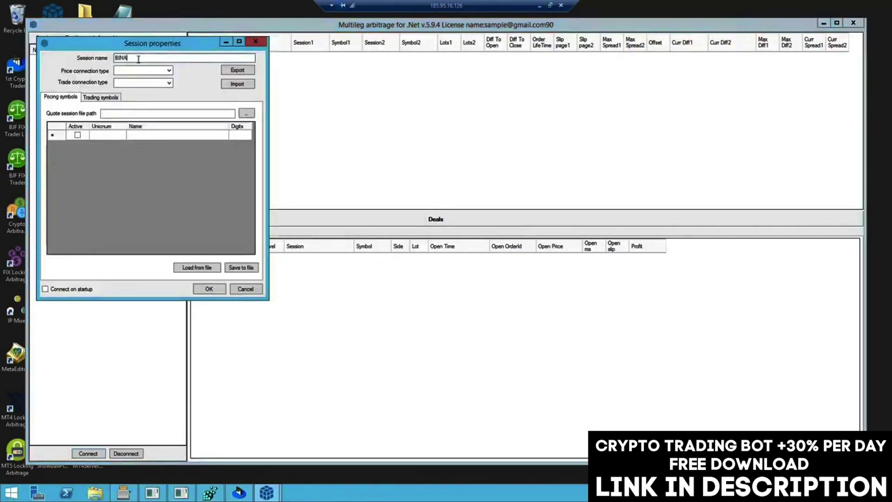
type("NCE")
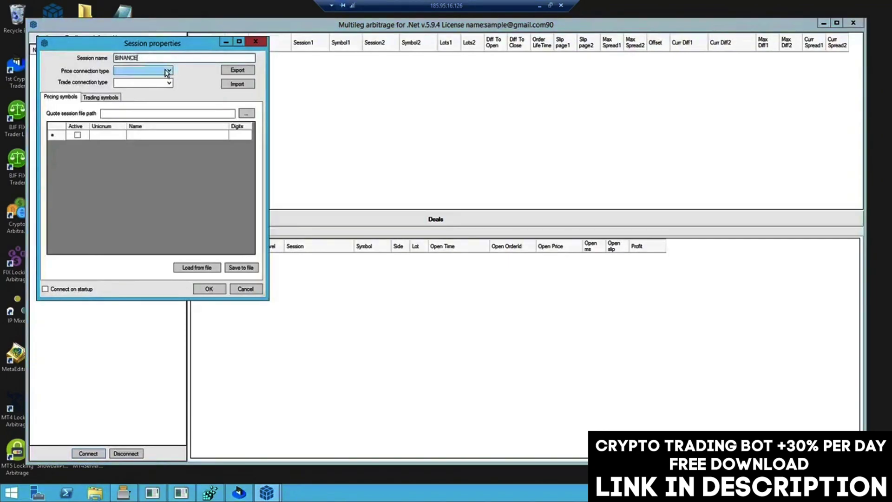
left_click(167, 72)
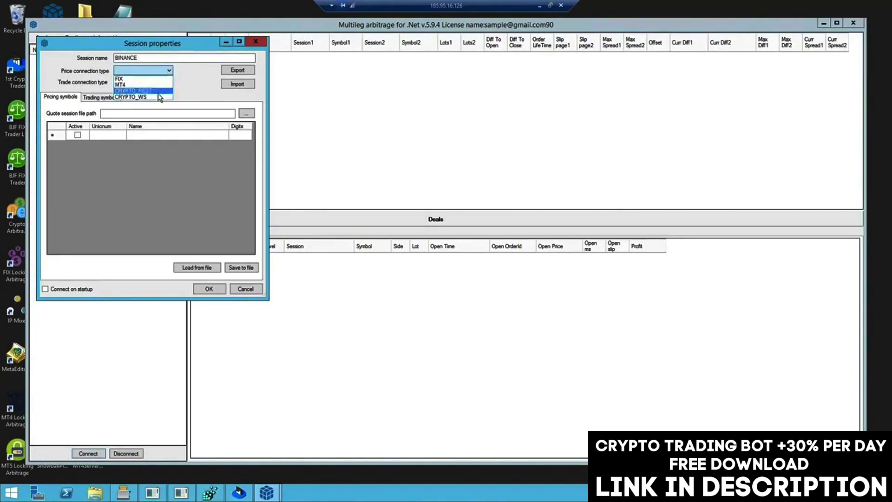
left_click(160, 97)
left_click(167, 84)
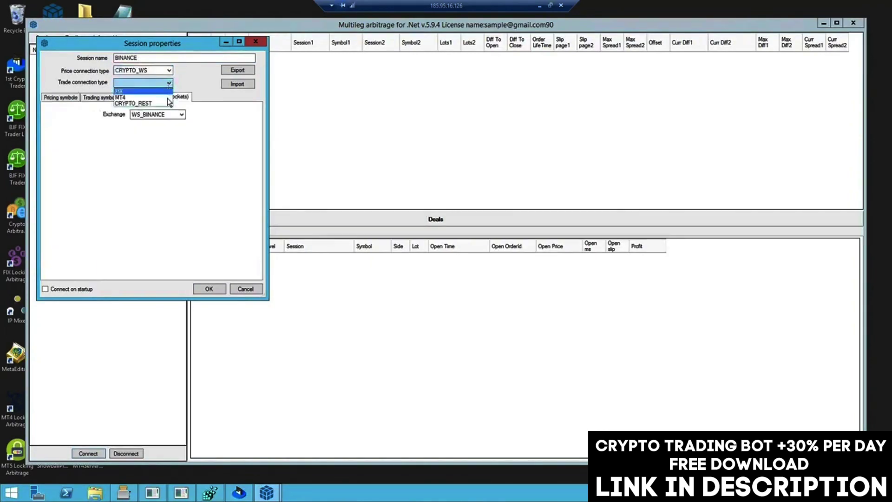
left_click(166, 103)
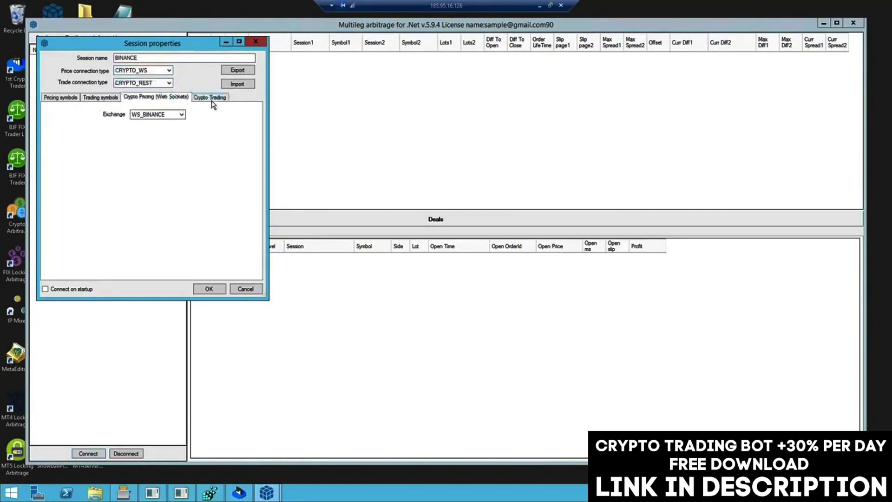
Enter the placeholder API key in the Crypto Trading settings.
left_click(212, 100)
left_click(179, 139)
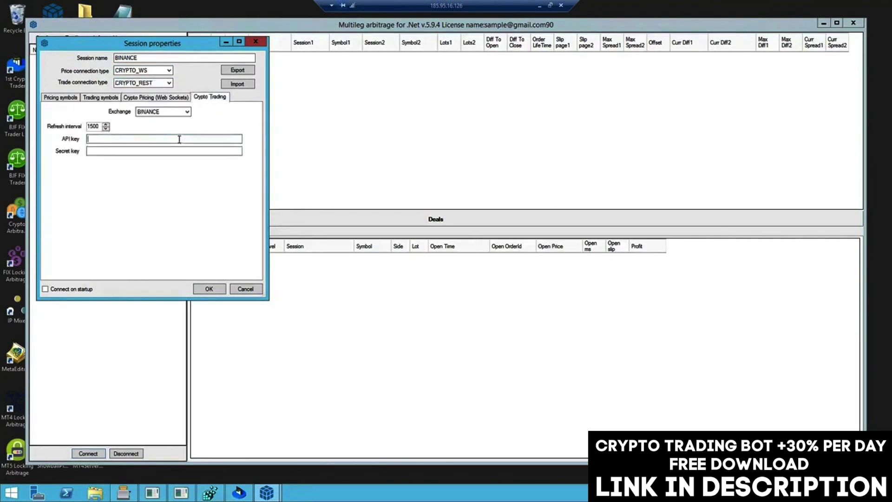
type("111111")
left_click(58, 98)
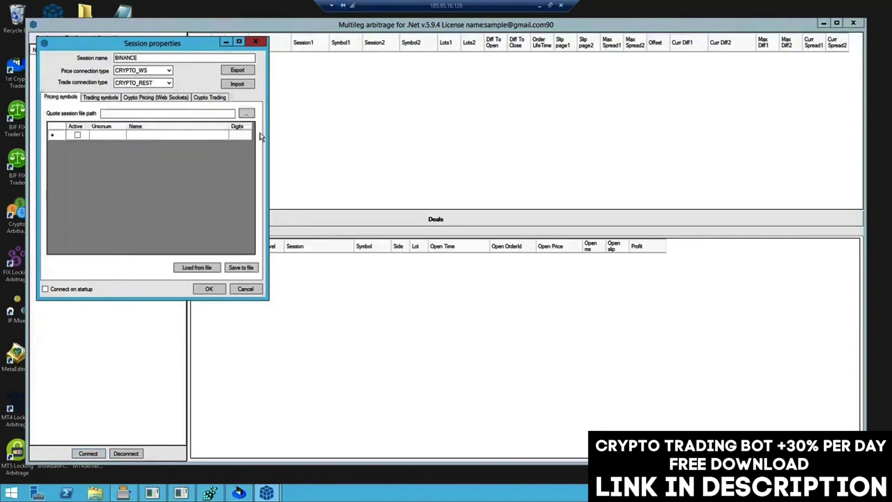
Load the pricing symbols from the binance symbol file.
left_click(247, 113)
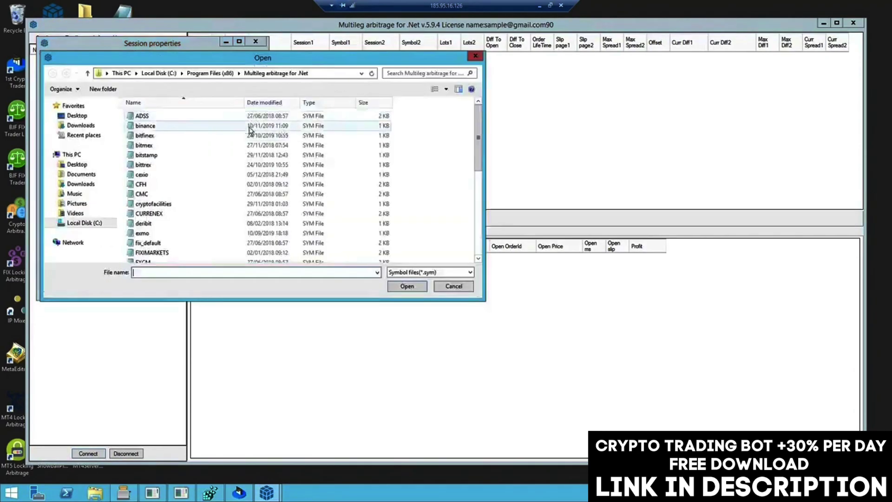
double_click(249, 127)
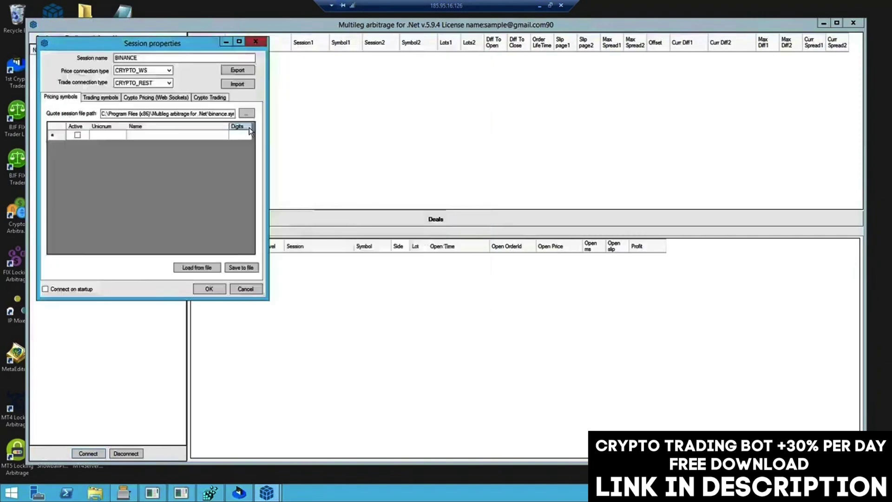
left_click(210, 269)
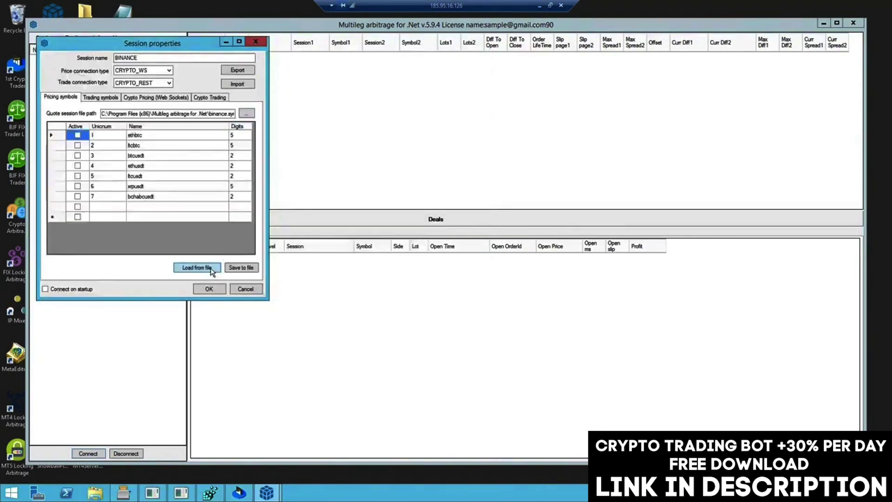
Load the trading symbols from the binance file and save the BINANCE session.
left_click(101, 97)
left_click(247, 113)
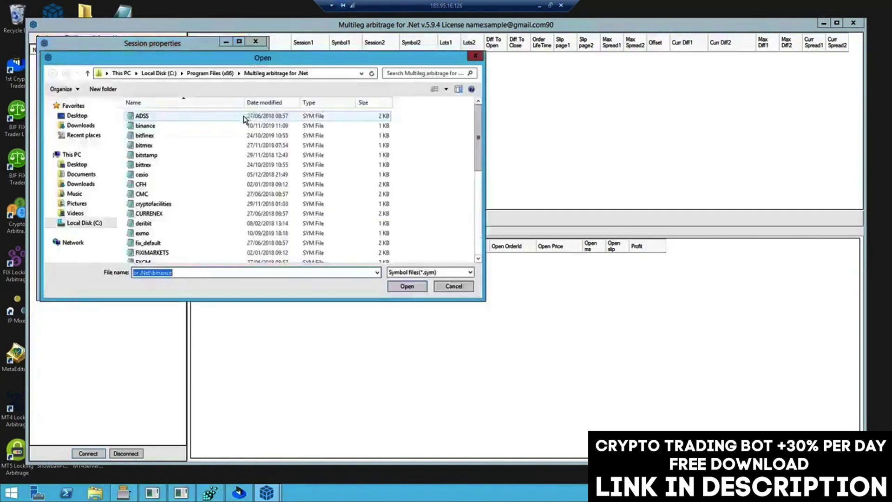
left_click(191, 127)
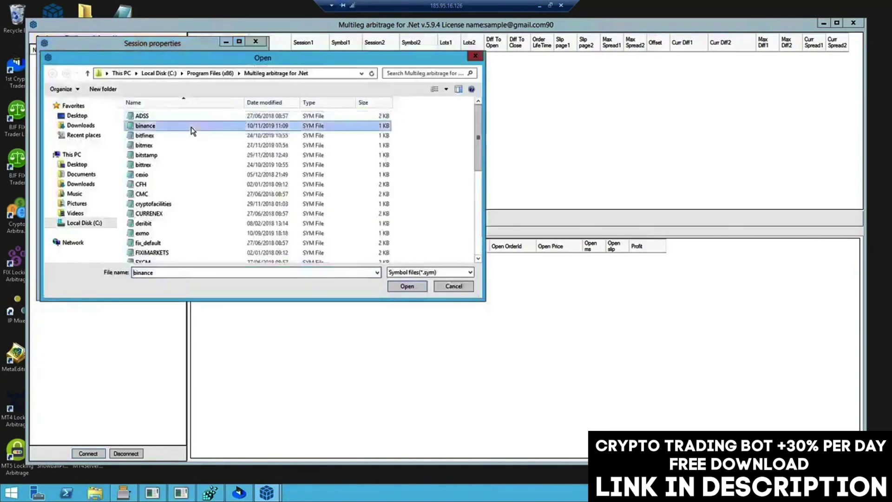
left_click(404, 288)
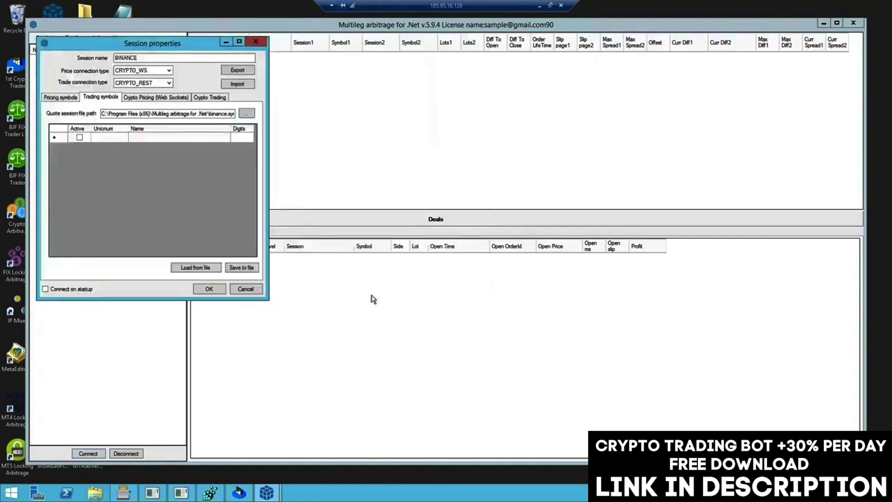
left_click(210, 268)
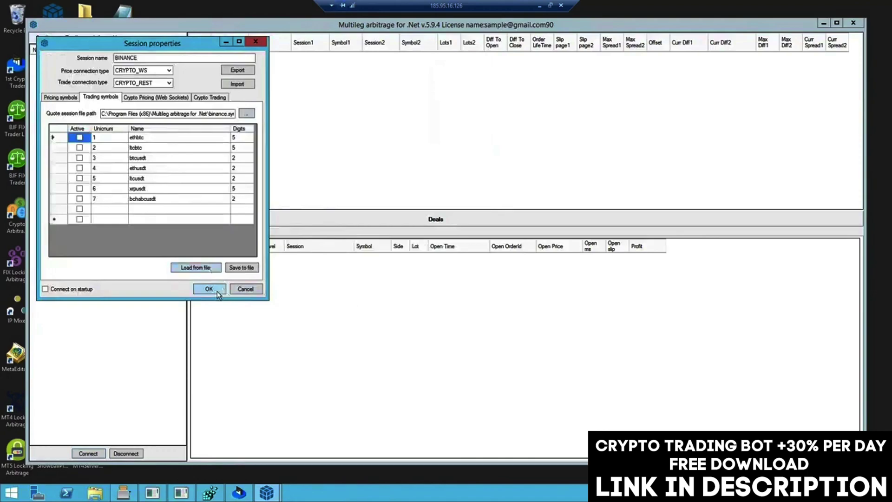
left_click(209, 289)
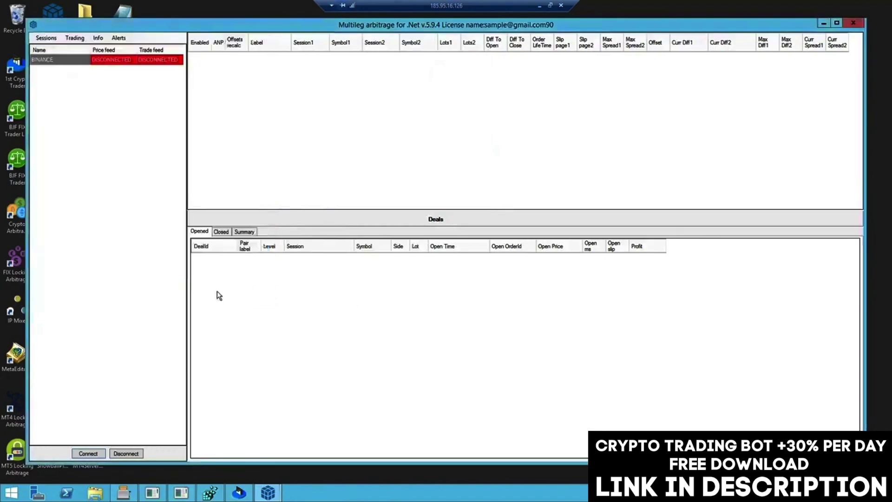
Add another session using CRYPTO_WS pricing and CRYPTO_REST trading connections.
left_click(54, 40)
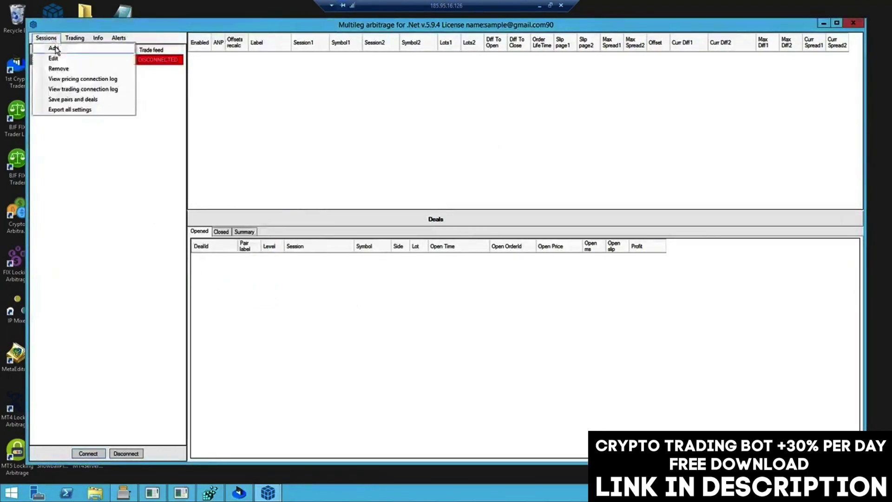
left_click(53, 49)
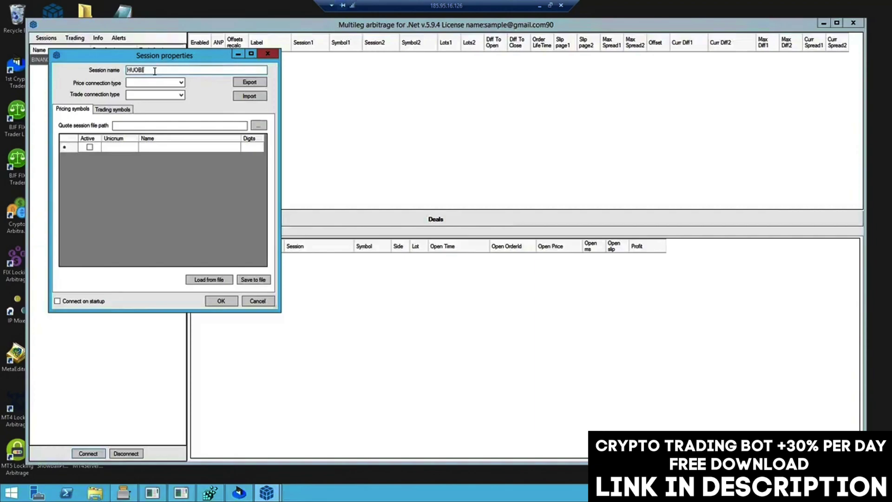
left_click(180, 83)
left_click(181, 84)
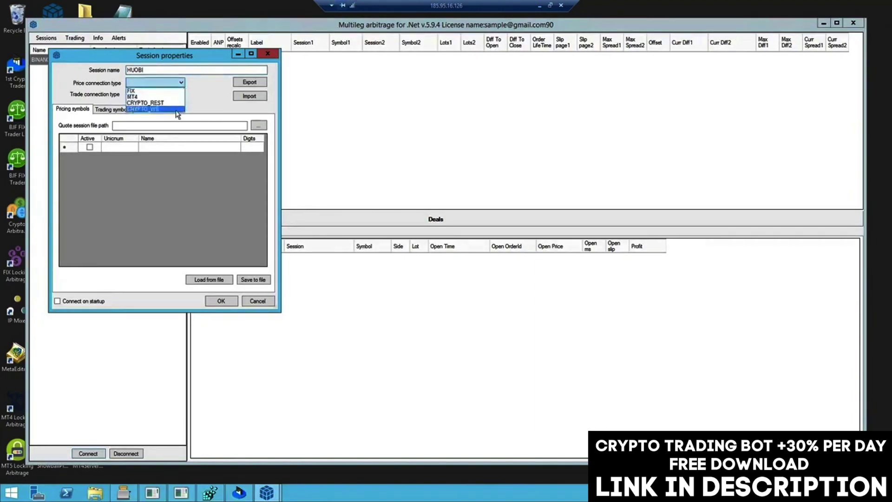
left_click(179, 110)
left_click(181, 95)
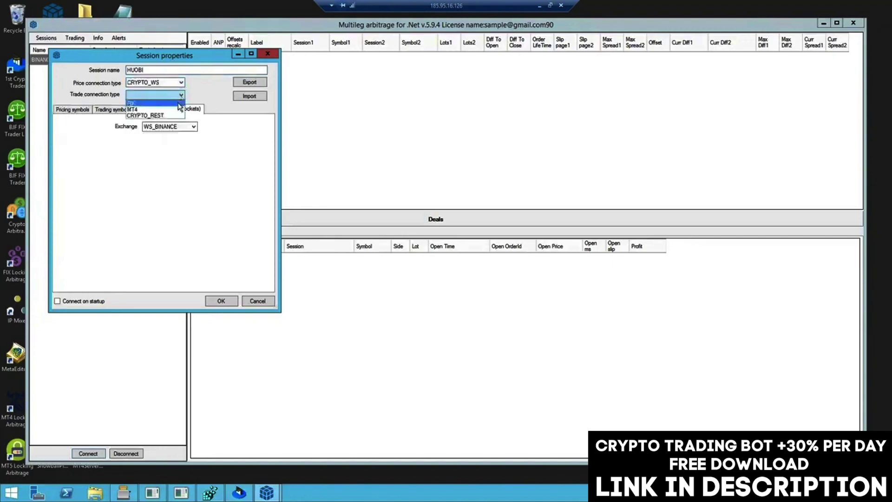
left_click(174, 114)
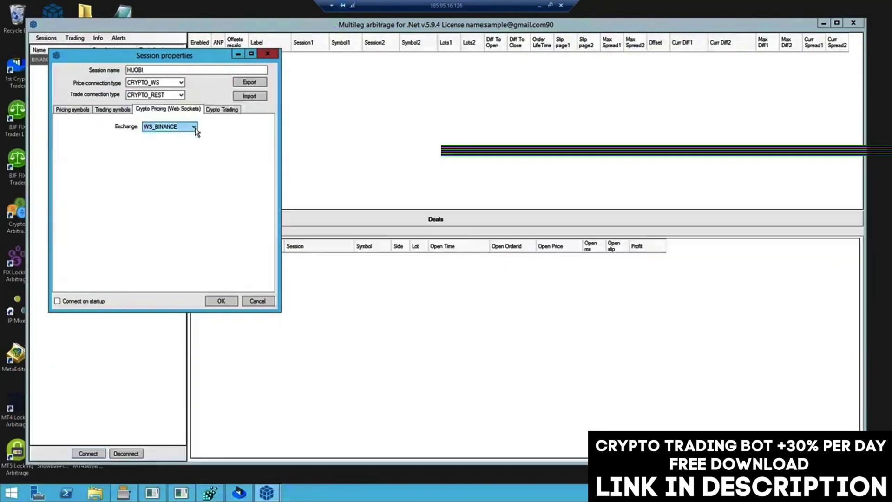
Set WS_HUOBI as the pricing exchange and HUOBI as the trading exchange.
left_click(194, 127)
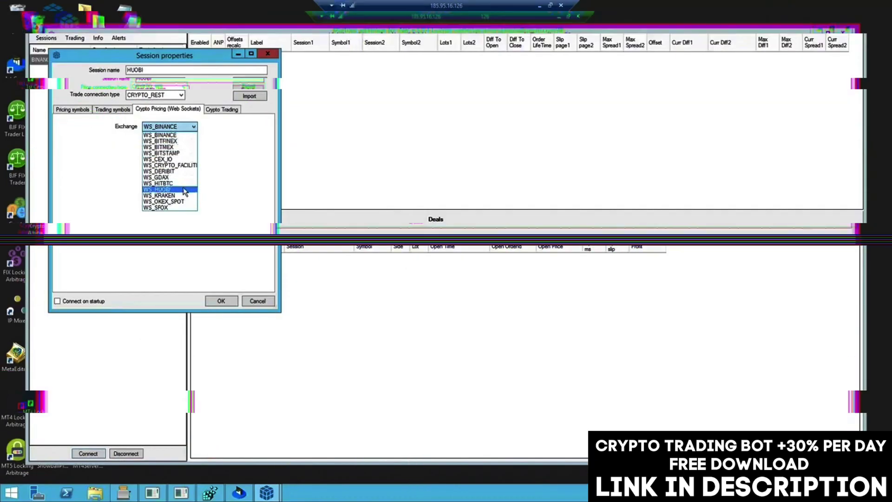
left_click(184, 190)
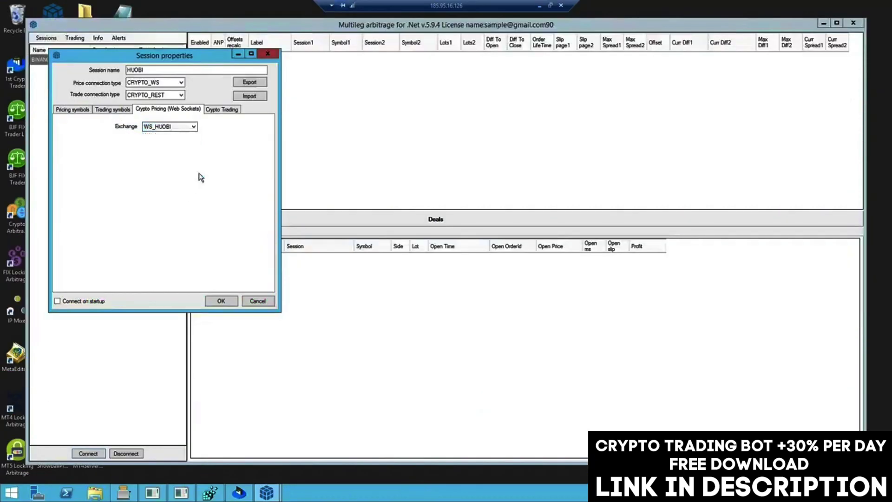
left_click(220, 110)
left_click(200, 125)
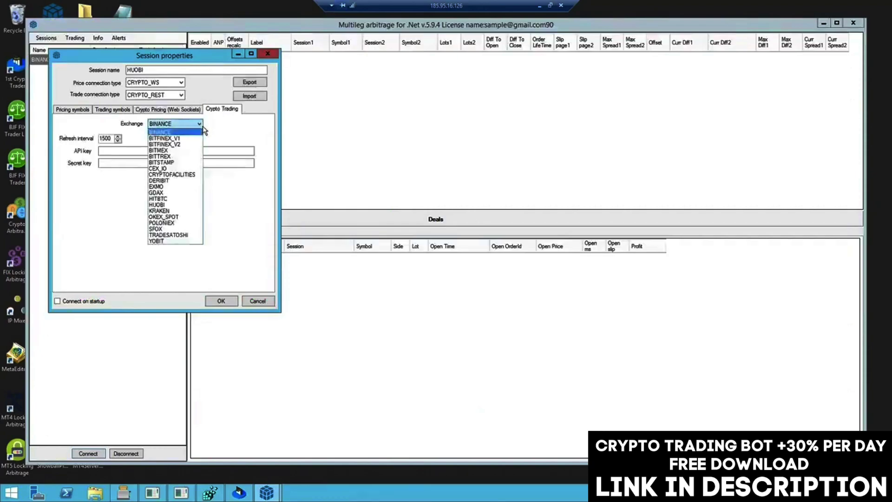
left_click(192, 204)
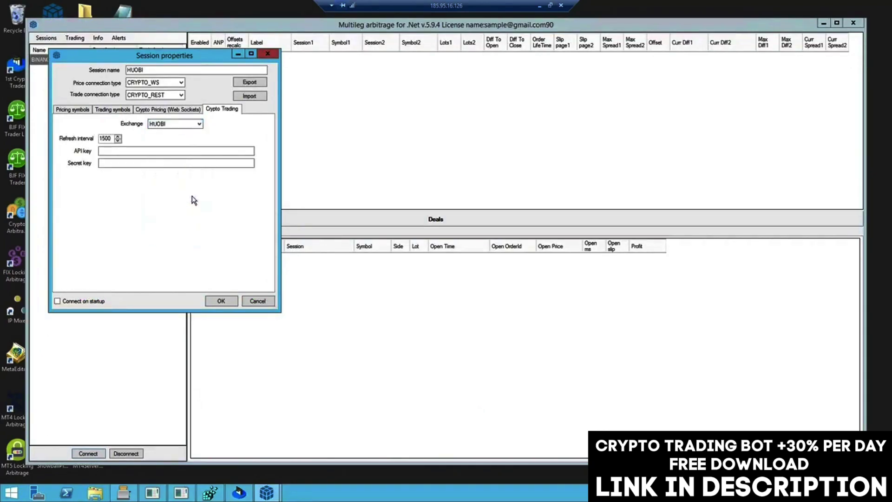
Fill in placeholder API key and secret key values.
left_click(186, 151)
type("11111111")
left_click(128, 162)
type("2222222")
Load the pricing symbols from the huobi symbol file.
left_click(74, 111)
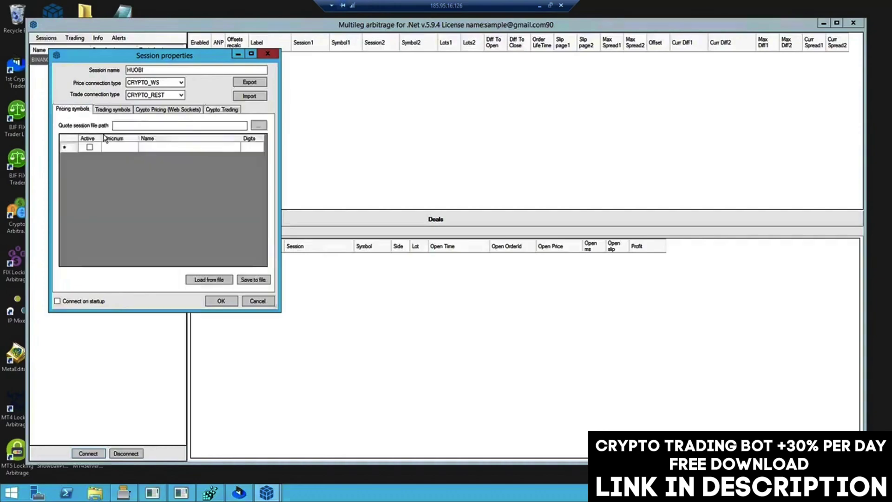
left_click(261, 128)
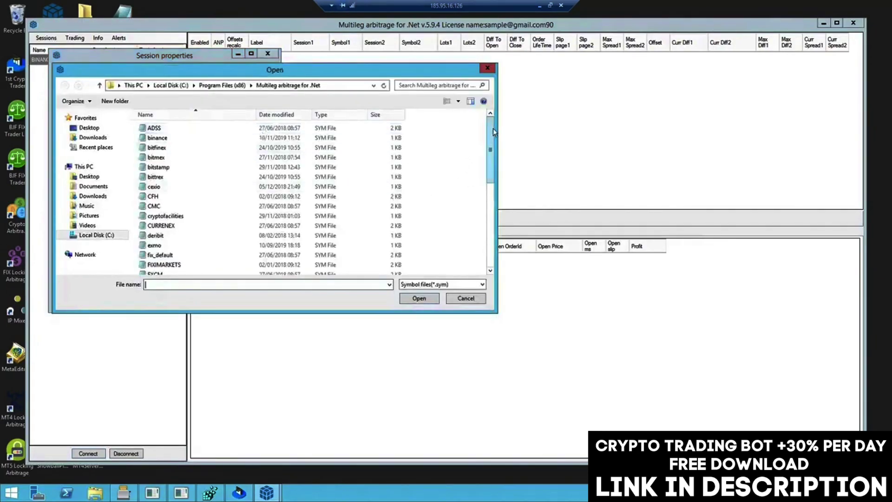
left_click_drag(491, 129, 496, 178)
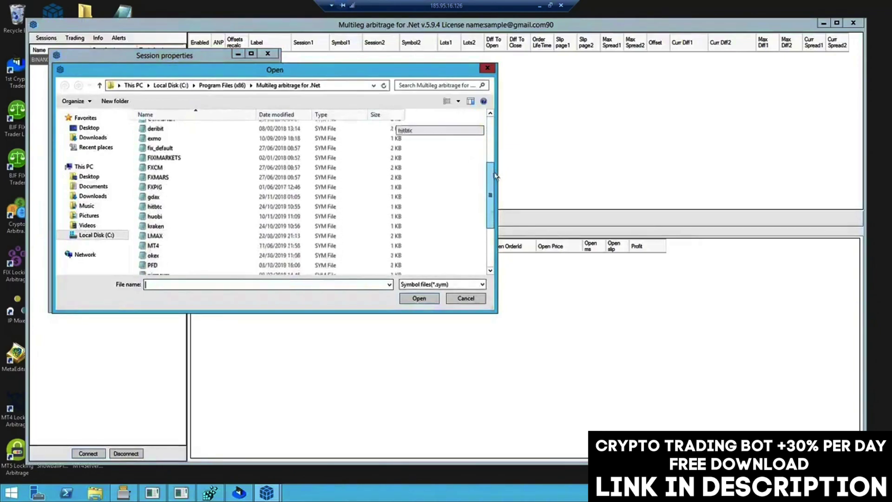
left_click(207, 217)
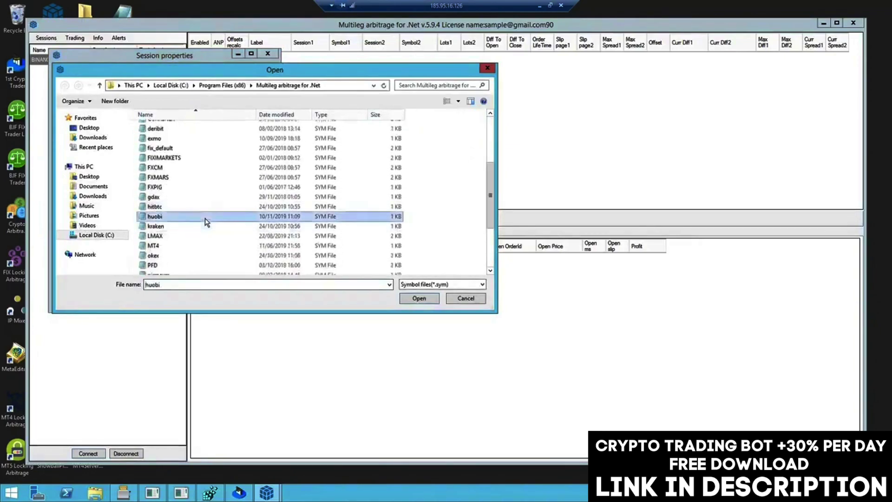
left_click(419, 298)
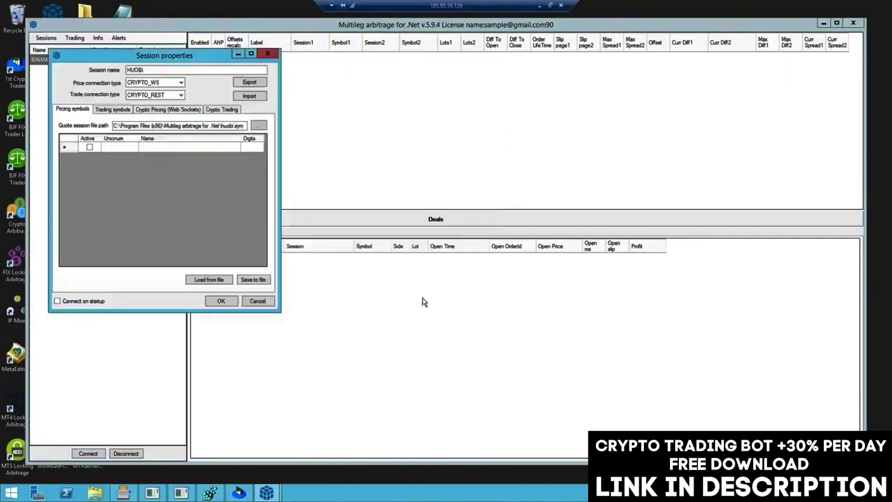
left_click(221, 280)
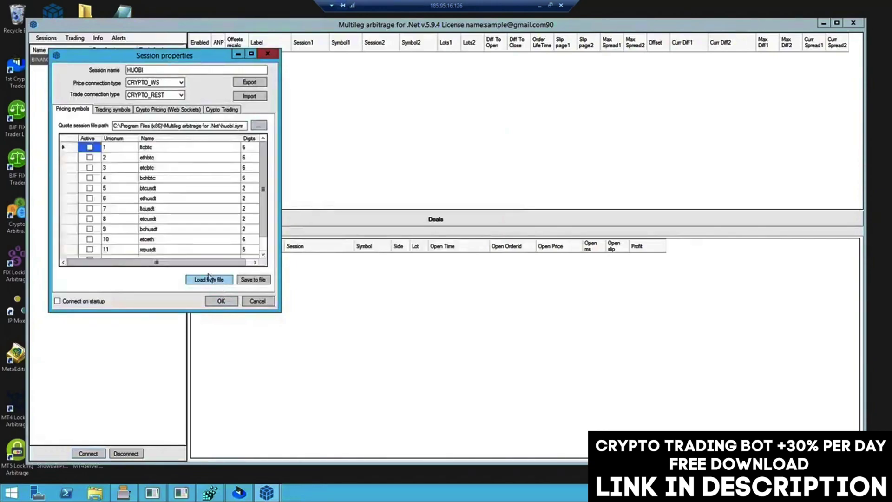
Load the trading symbols from the huobi file and save the HUOBI session.
left_click(115, 110)
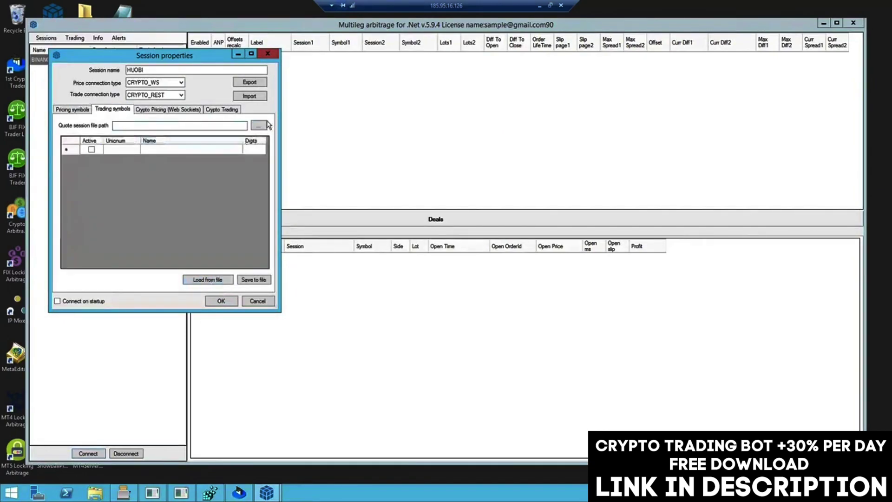
left_click(209, 279)
left_click_drag(490, 144, 493, 206)
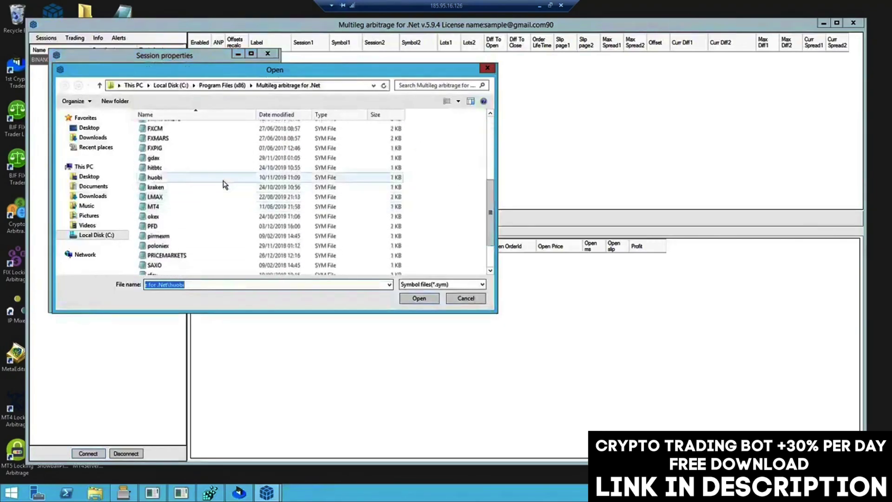
left_click(223, 181)
left_click(419, 299)
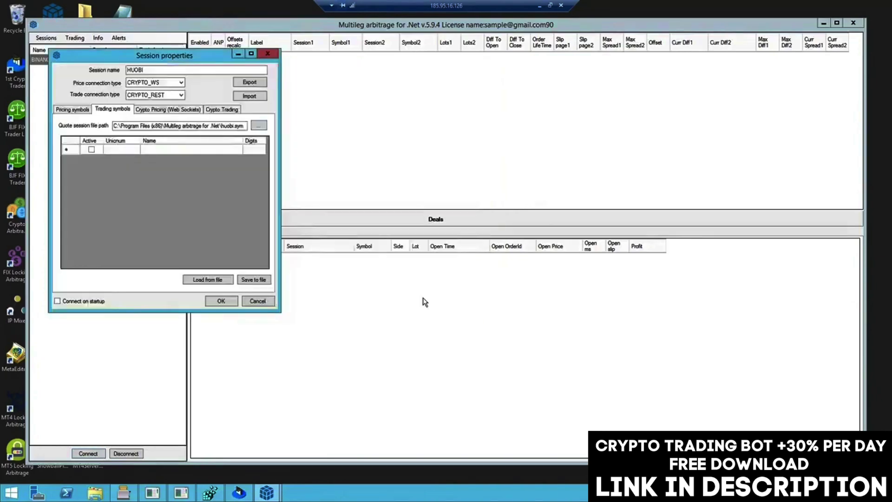
left_click(228, 281)
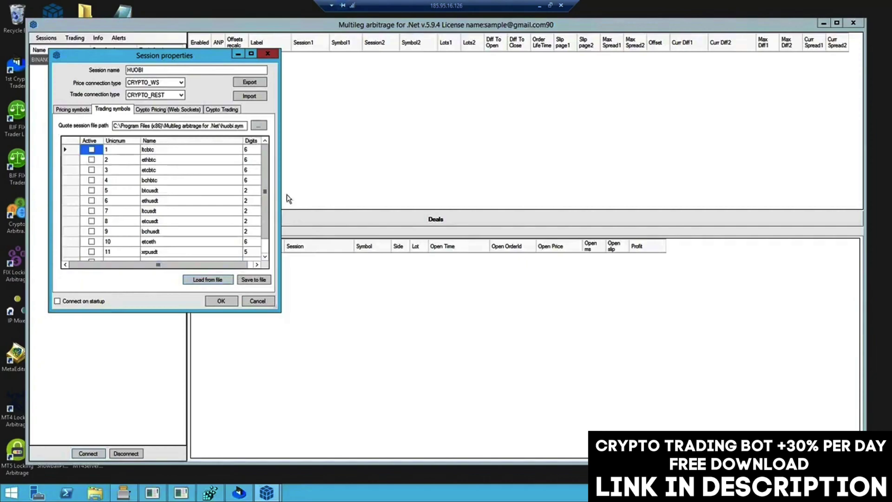
left_click_drag(266, 183, 279, 253)
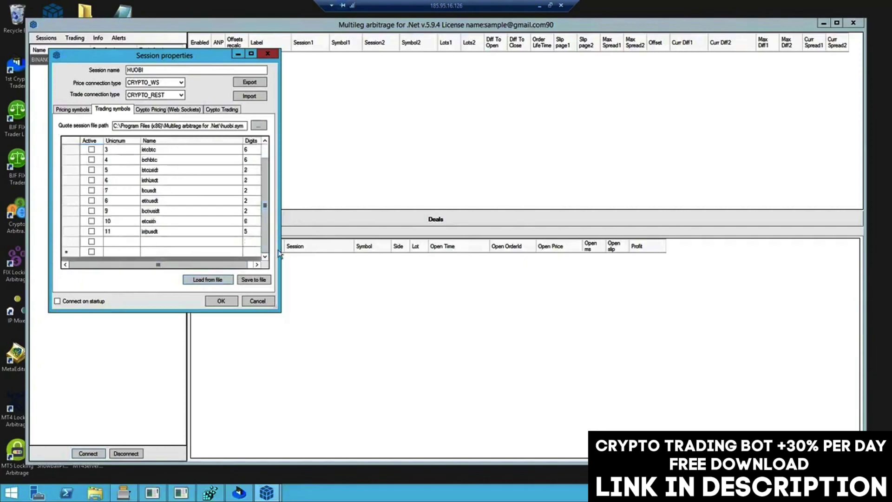
left_click(221, 301)
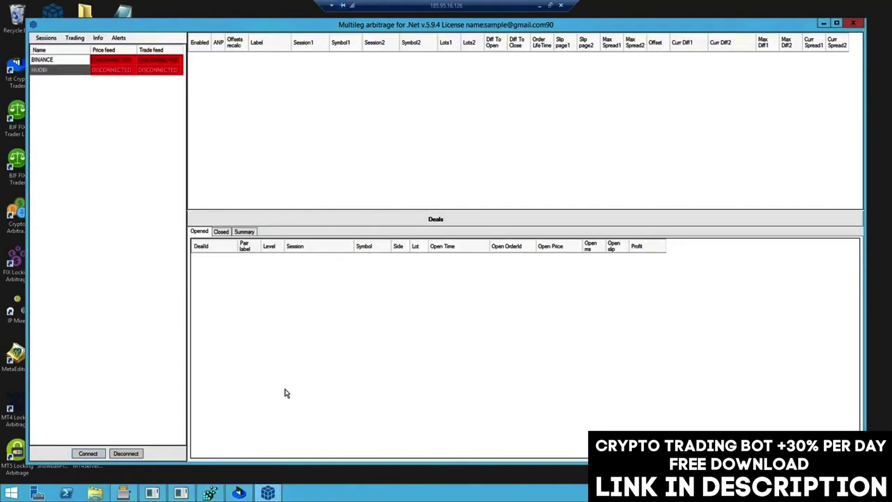
mouse_move(242, 494)
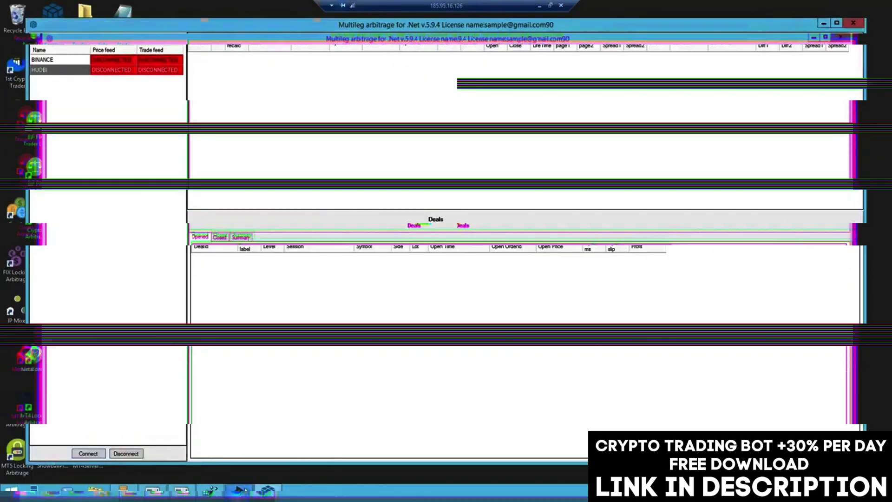
Open symbol management for the Binance exchange in 1st Crypto Trader.
left_click(244, 493)
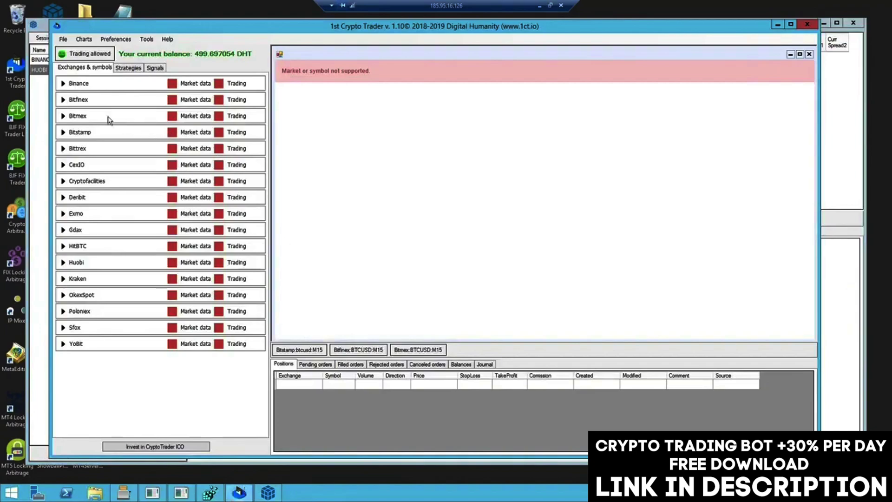
left_click(63, 85)
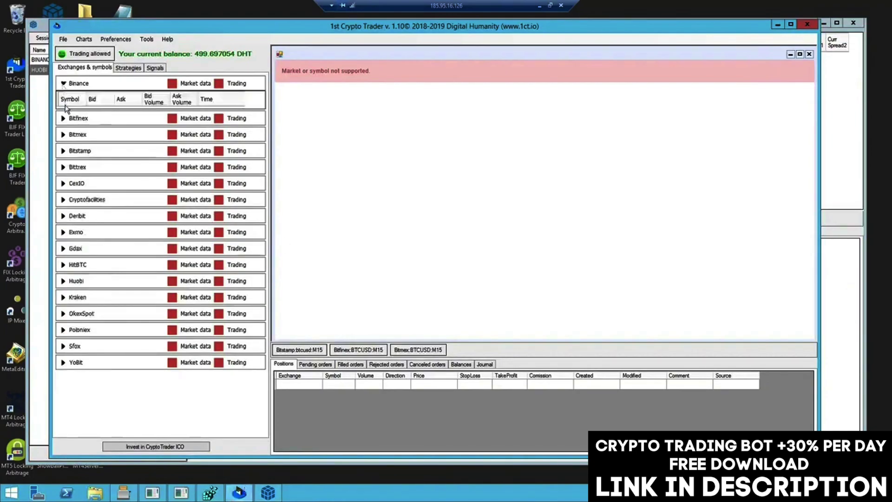
right_click(65, 105)
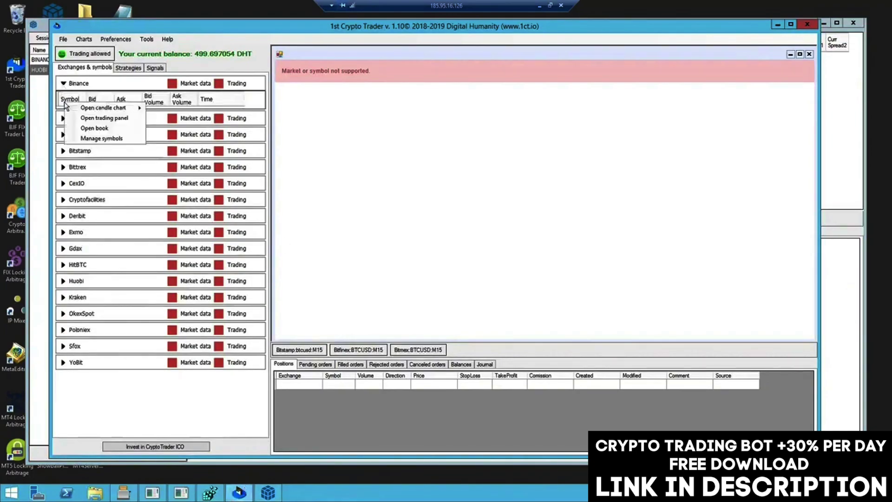
left_click(105, 139)
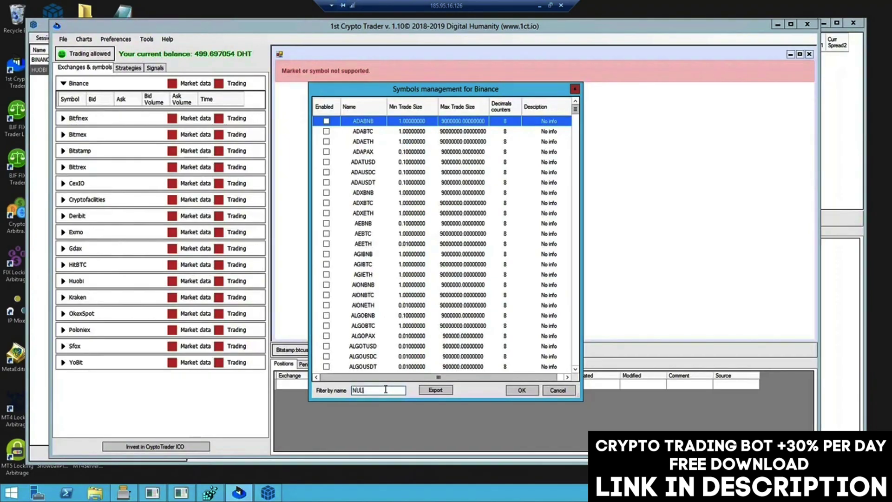
Filter the symbols by NULS and copy the NULSBTC symbol name.
type("S")
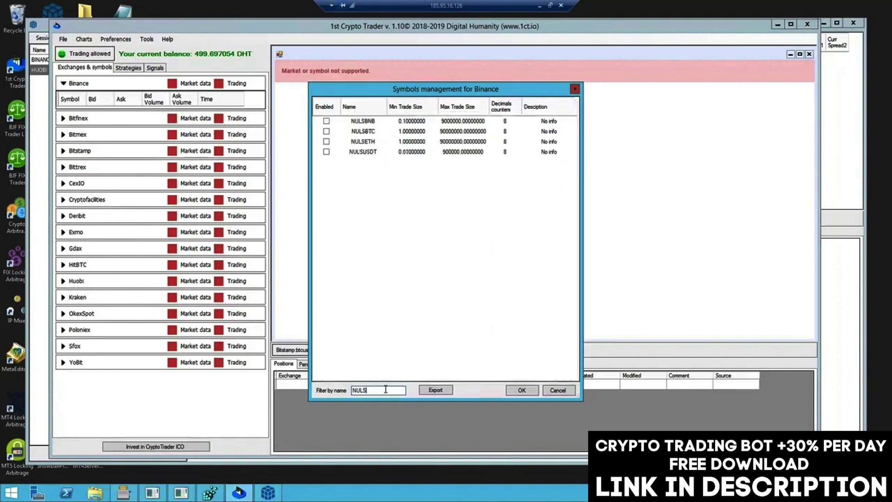
left_click(359, 134)
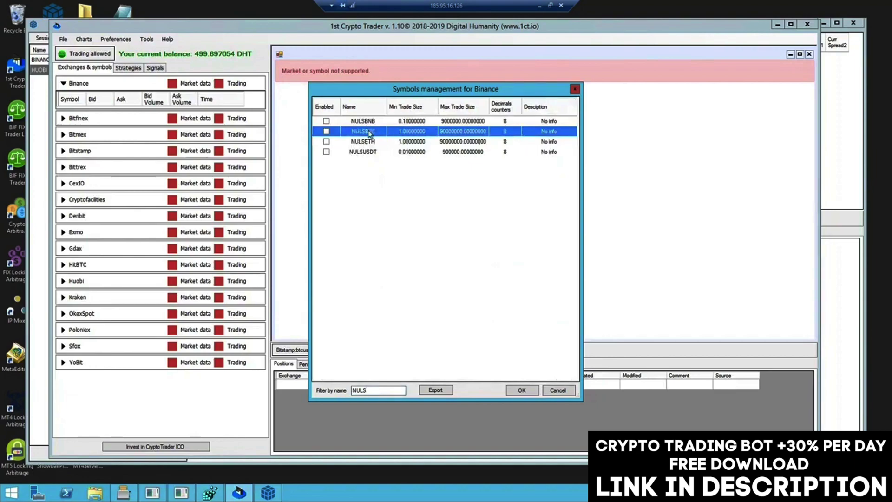
left_click(371, 135)
right_click(372, 135)
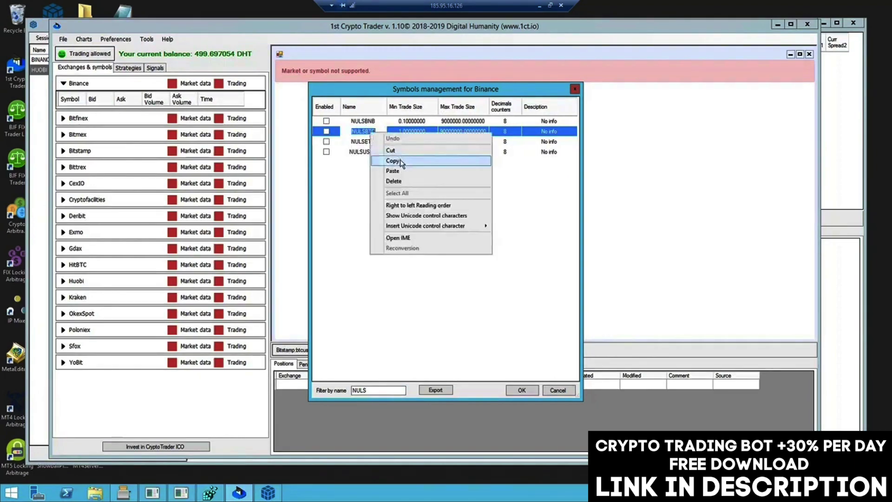
left_click(403, 163)
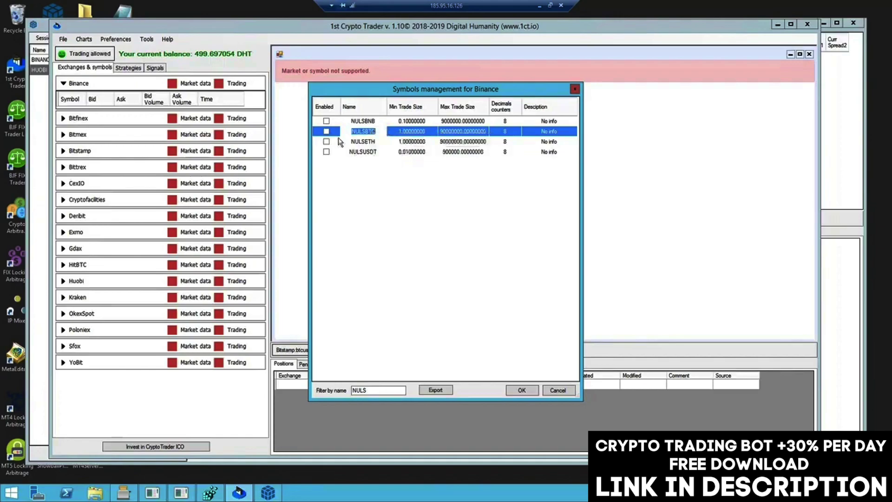
Open the BINANCE session's properties.
left_click(40, 33)
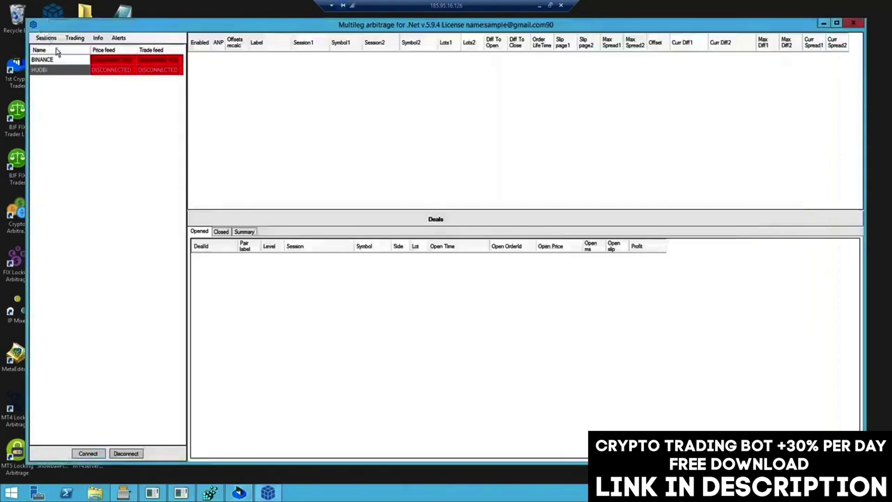
left_click(63, 61)
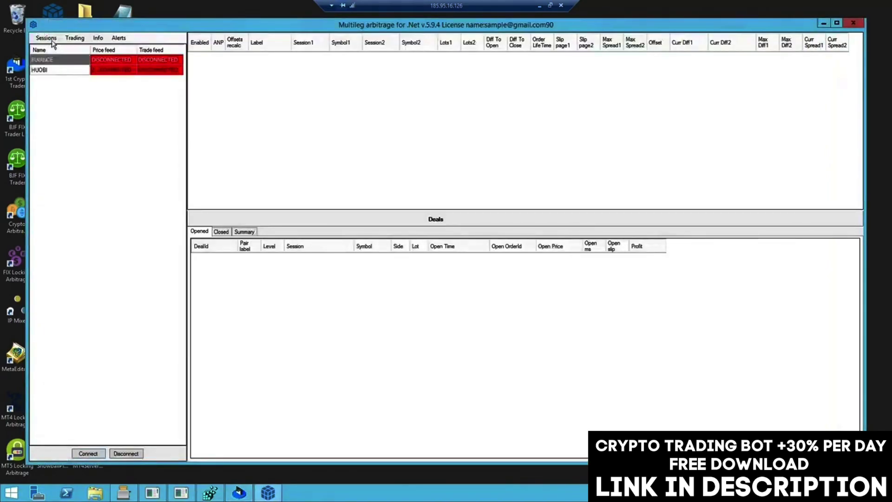
left_click(51, 40)
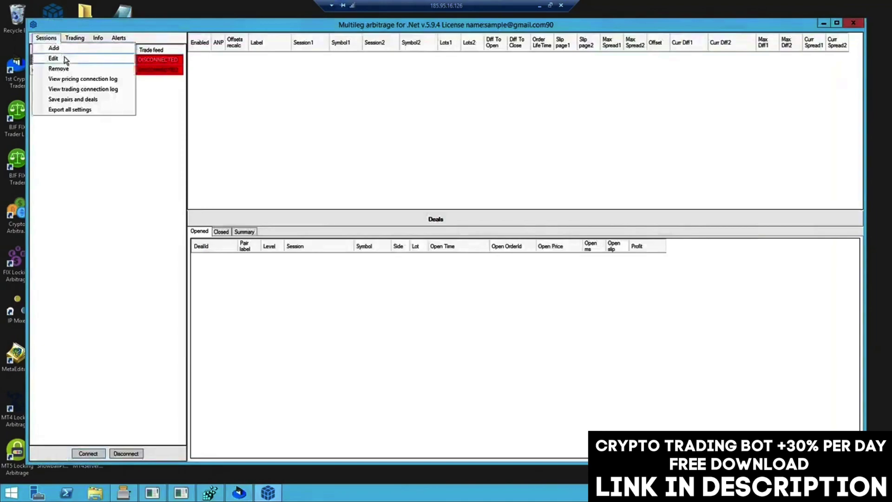
left_click(53, 59)
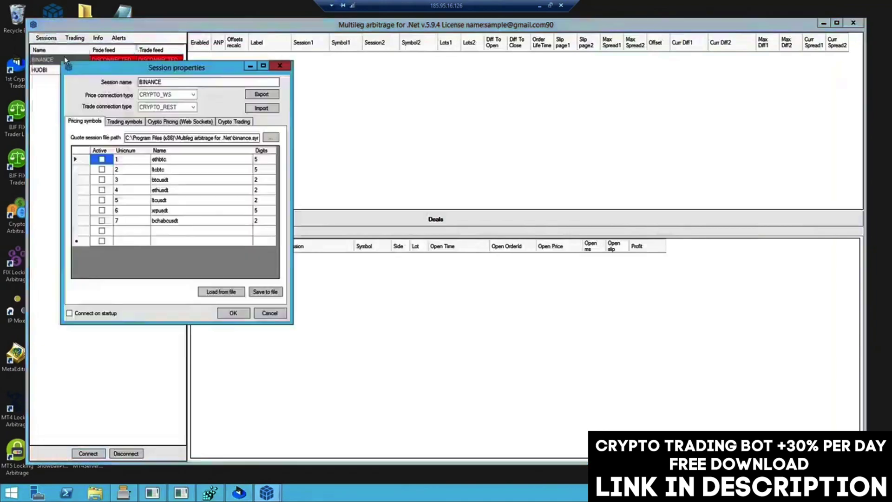
Add active pricing symbol 8, NULSBTC, with 8 digits.
left_click(102, 231)
left_click(137, 233)
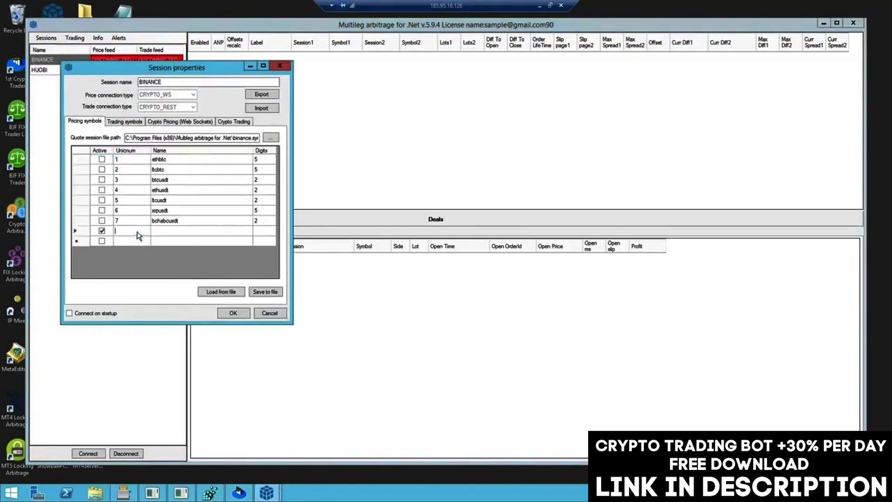
type("8")
left_click(184, 234)
left_click(184, 232)
type("NULSBTC")
left_click(265, 231)
left_click(265, 234)
type("8")
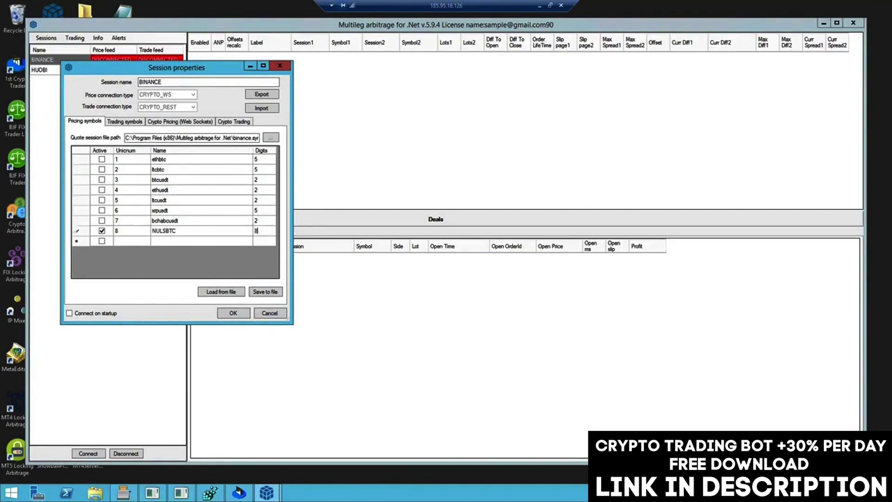
left_click(265, 291)
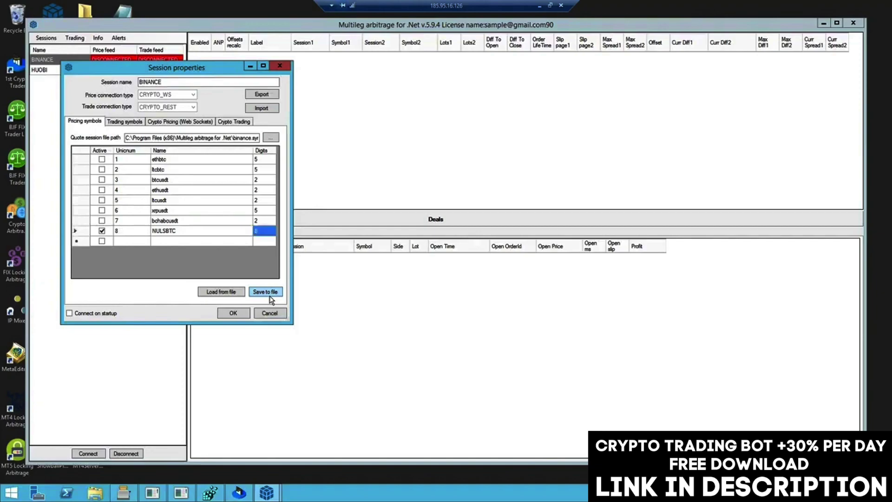
Reload the trading symbols, mark NULSBTC active, and save the BINANCE session.
left_click(134, 121)
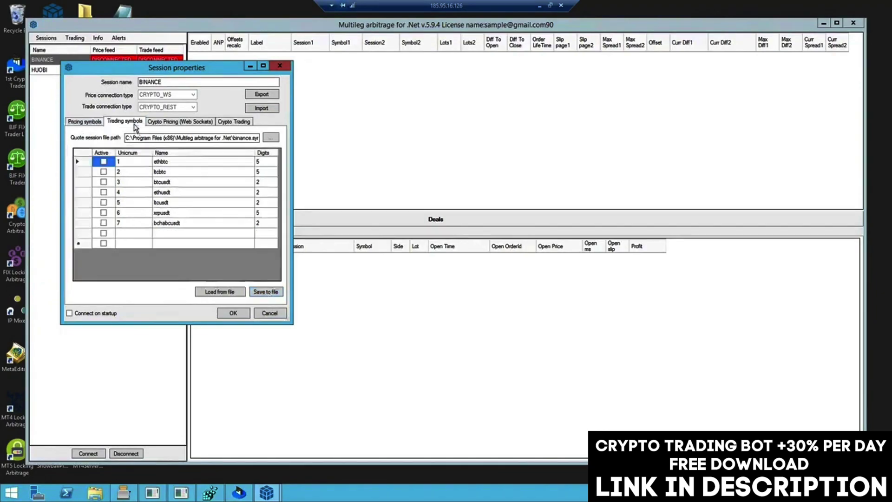
left_click(228, 293)
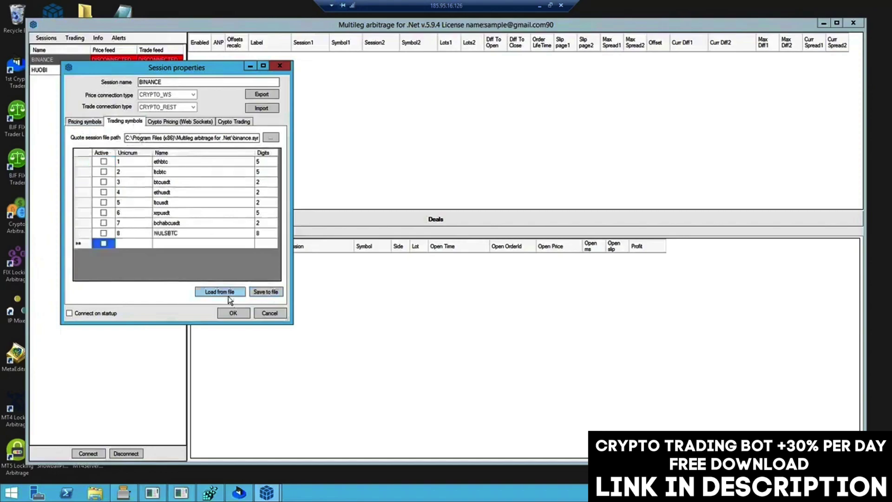
left_click(103, 235)
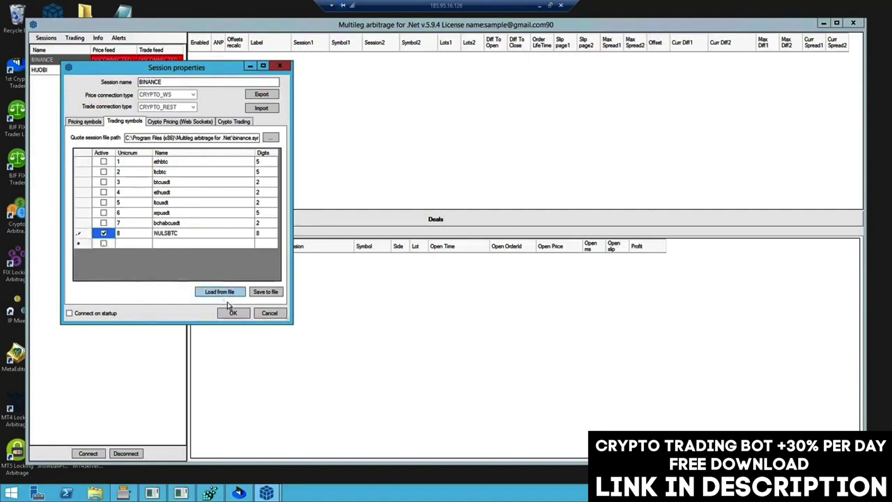
left_click(238, 316)
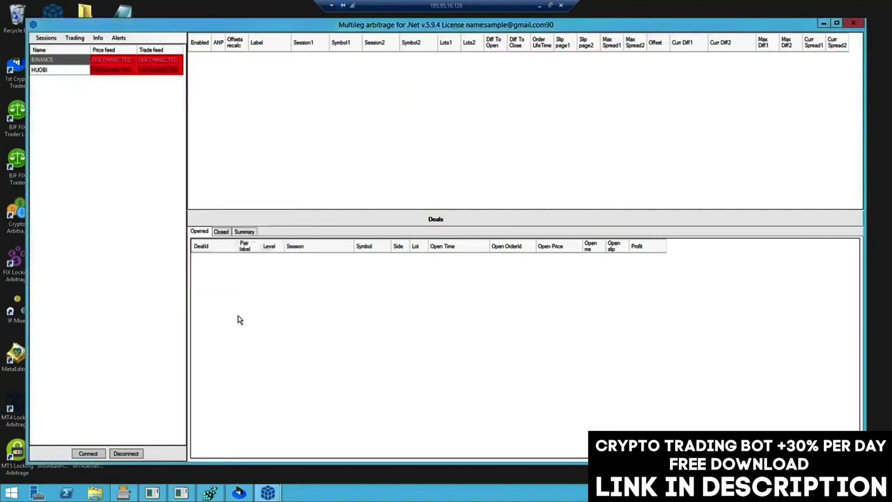
Open the HUOBI session's properties.
left_click(58, 72)
left_click(46, 38)
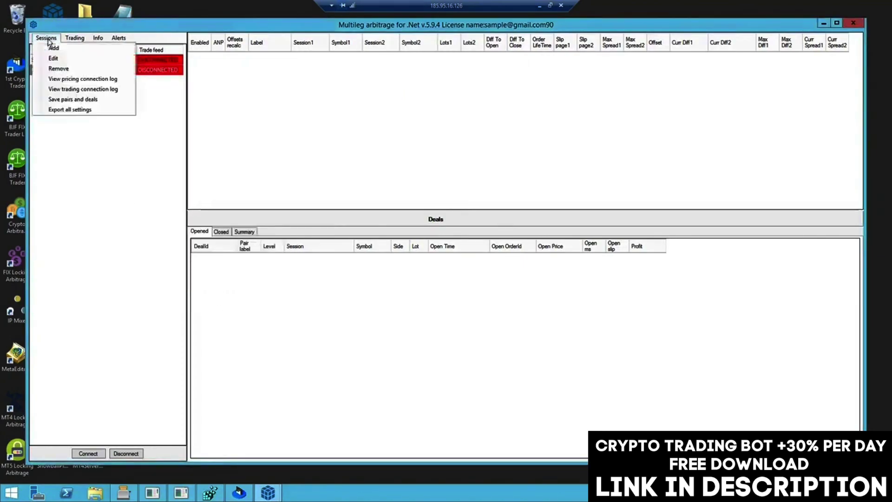
left_click(53, 58)
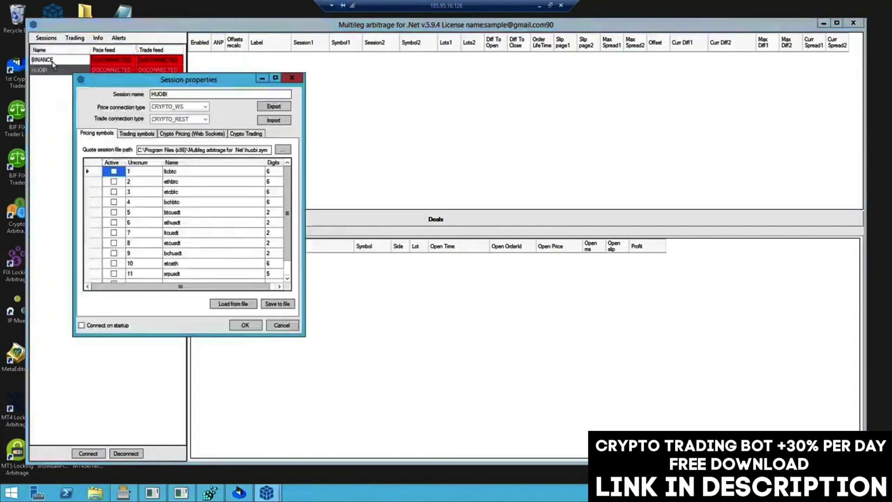
scroll(276, 212, "down", 1)
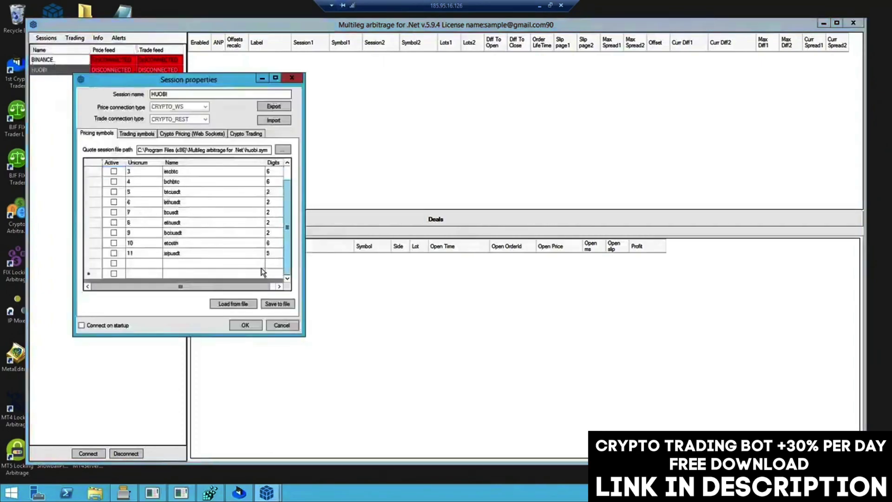
Open symbol management for the Huobi exchange in 1st Crypto Trader.
left_click(247, 493)
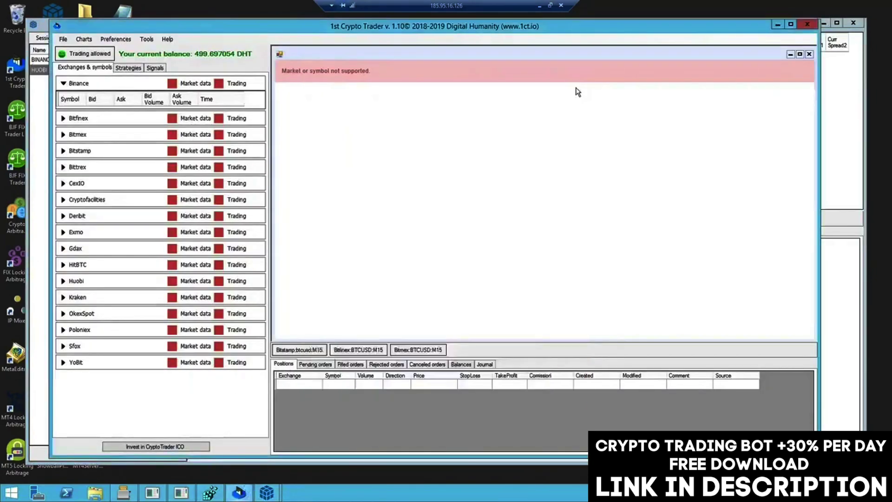
left_click(64, 281)
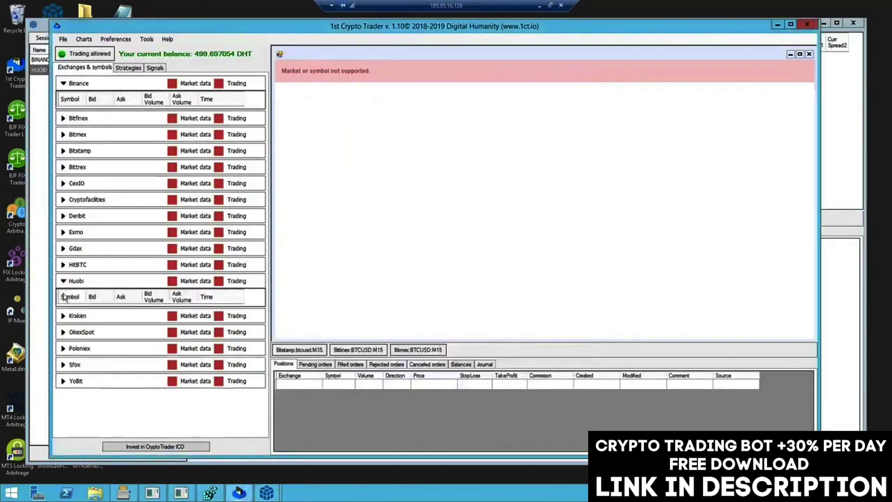
right_click(64, 297)
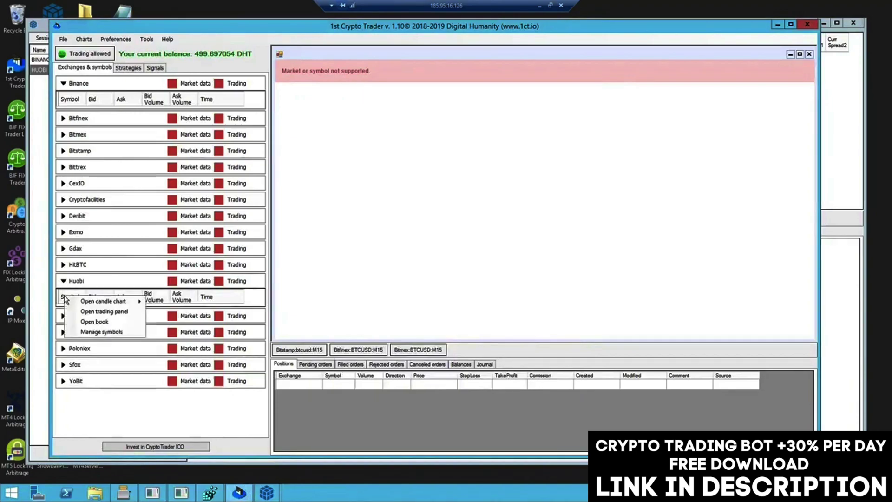
left_click(93, 332)
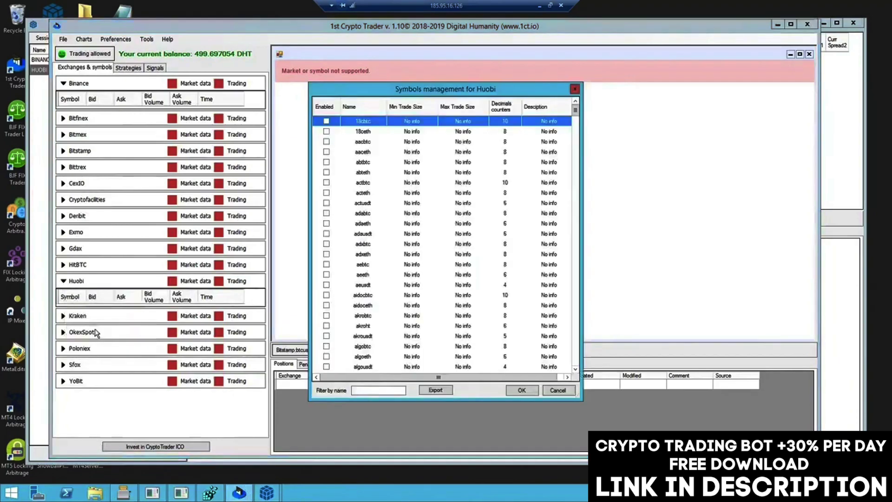
Filter the symbols by nuls and copy the nulsbtc symbol name.
left_click(372, 389)
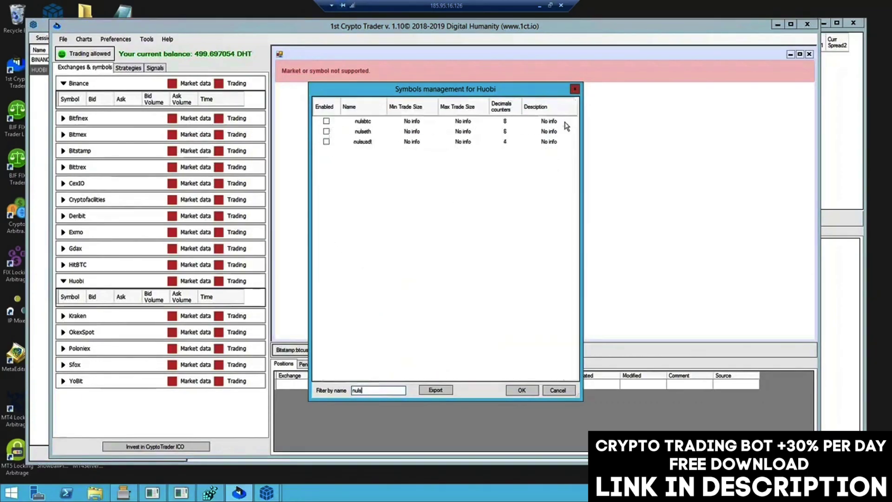
left_click(372, 123)
left_click(372, 123)
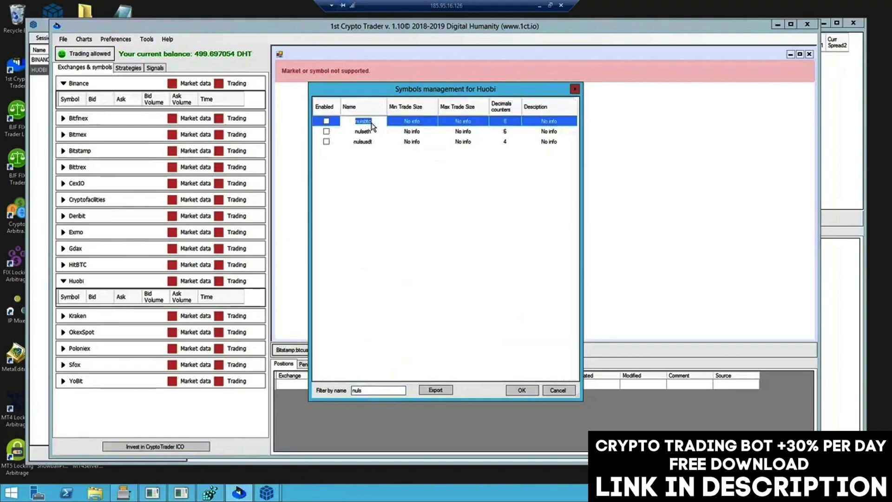
right_click(372, 123)
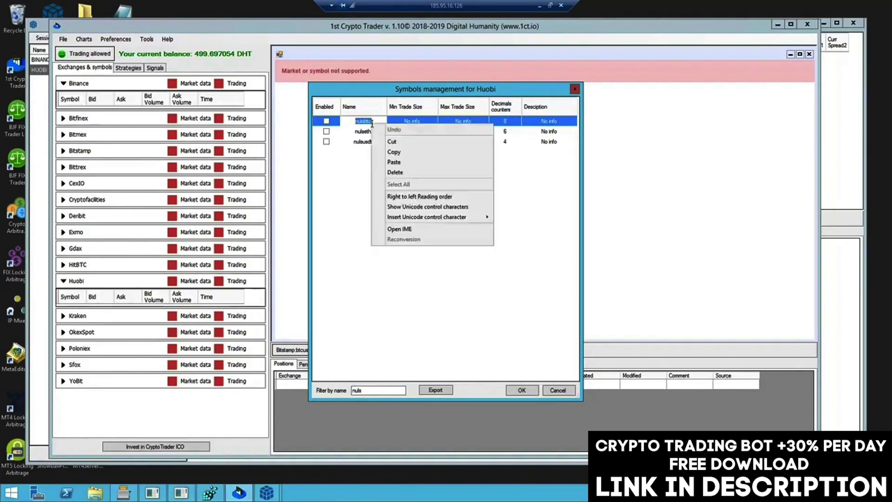
left_click(403, 152)
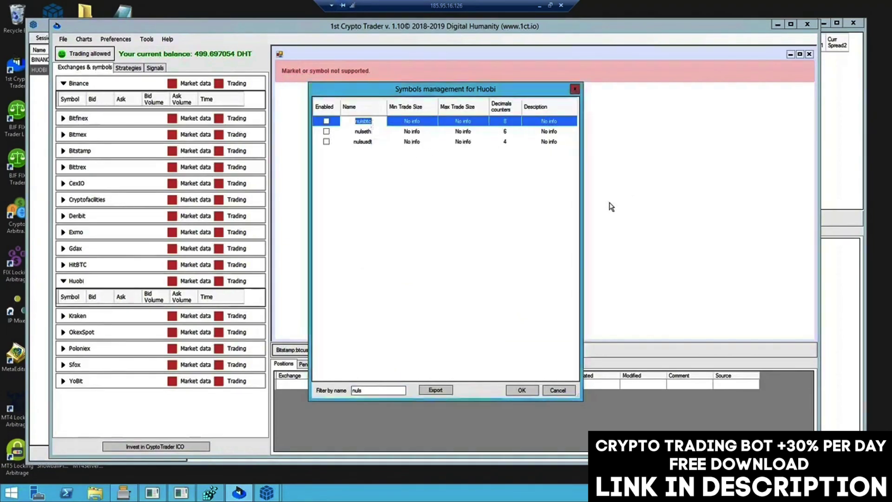
Add active pricing symbol 12, nulsbtc, with 8 digits to HUOBI.
mouse_move(248, 496)
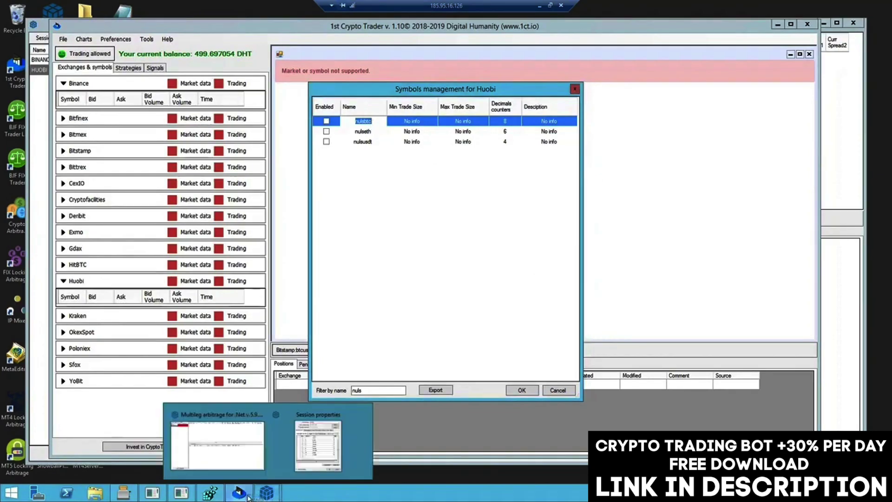
left_click(307, 444)
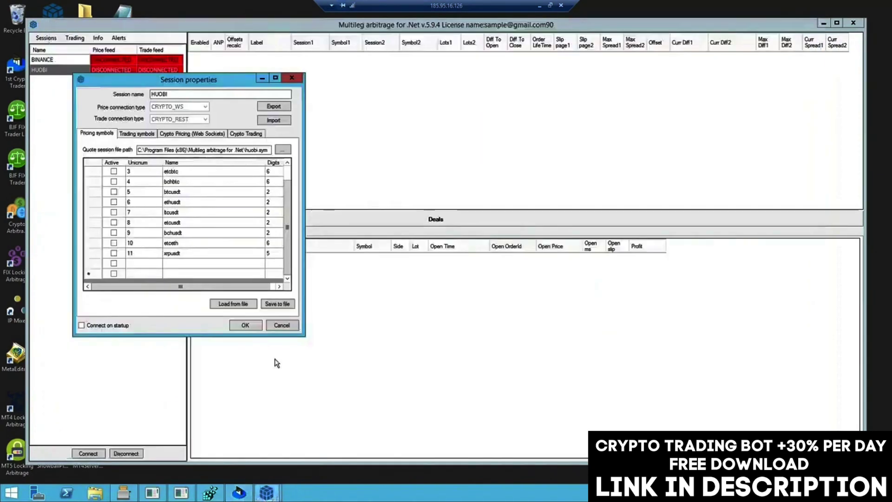
left_click(113, 263)
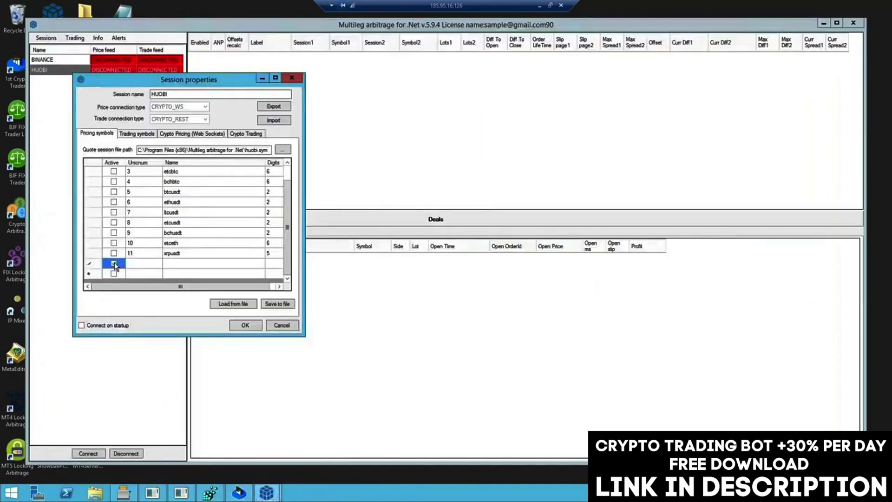
left_click(140, 266)
type("12")
left_click(186, 262)
left_click(187, 262)
type("nulsbtc")
left_click(275, 266)
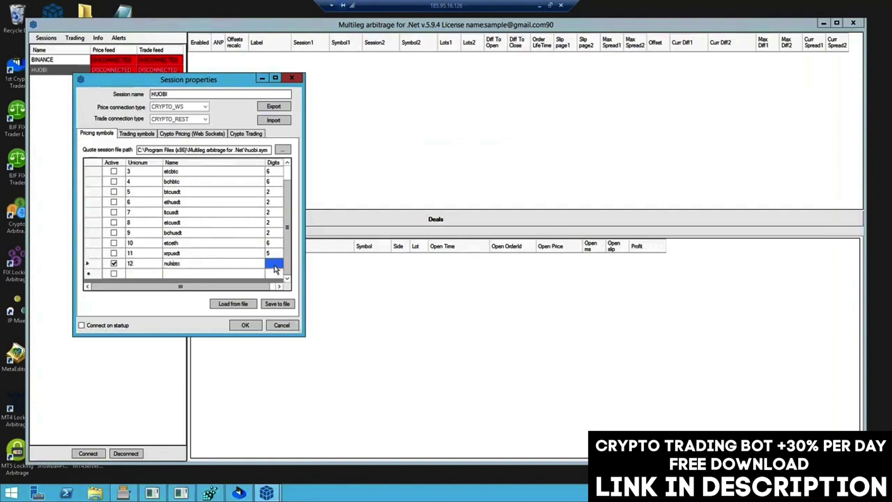
left_click(275, 266)
Reload the trading symbols, mark nulsbtc active, and save the HUOBI session.
left_click(147, 135)
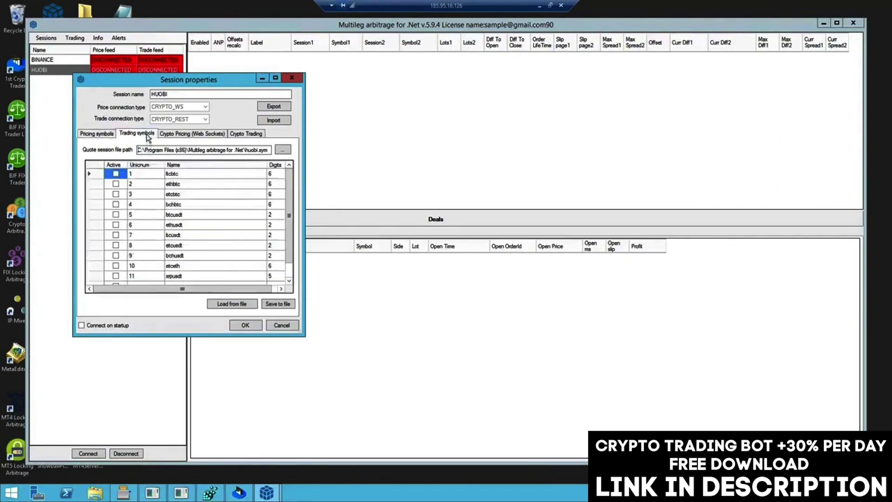
left_click_drag(289, 197, 294, 225)
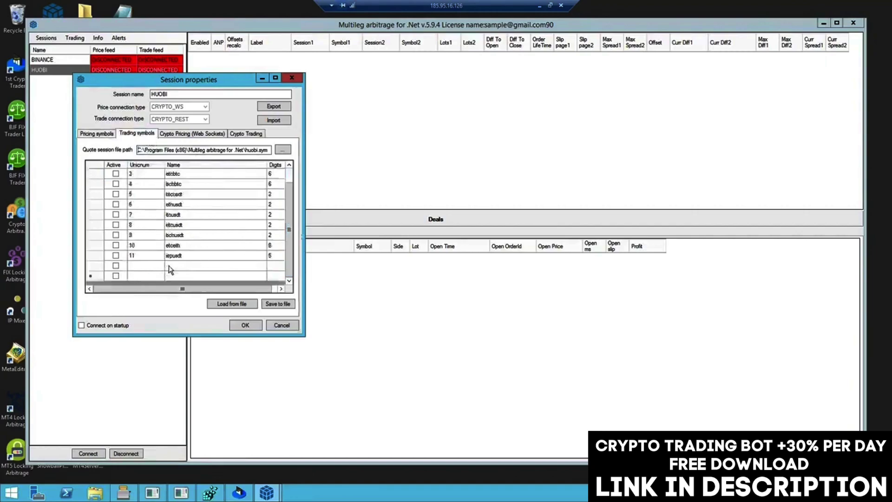
left_click(110, 136)
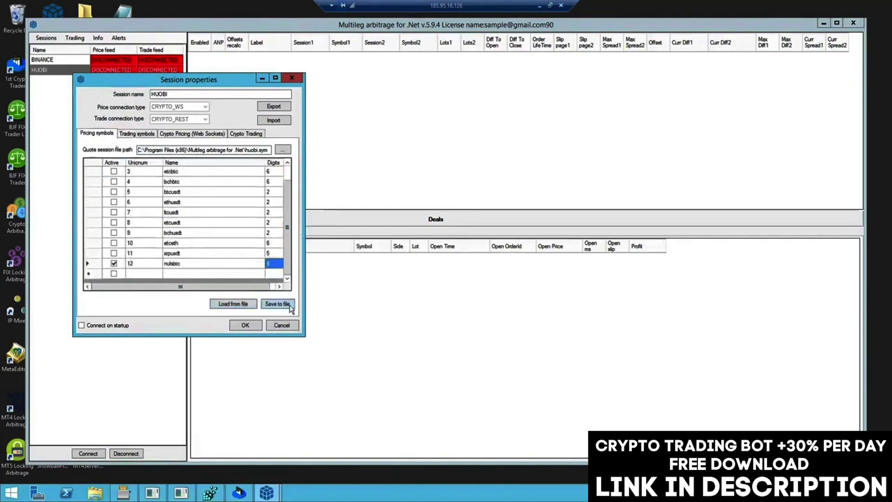
left_click(150, 134)
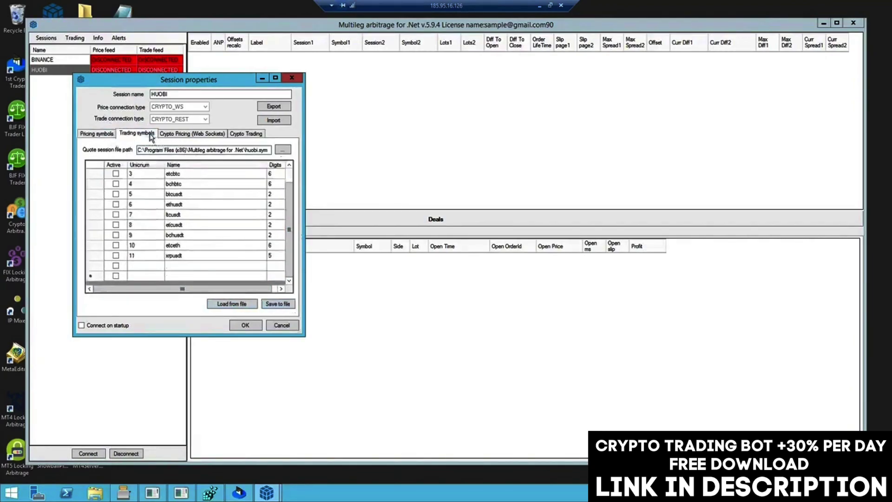
left_click(246, 305)
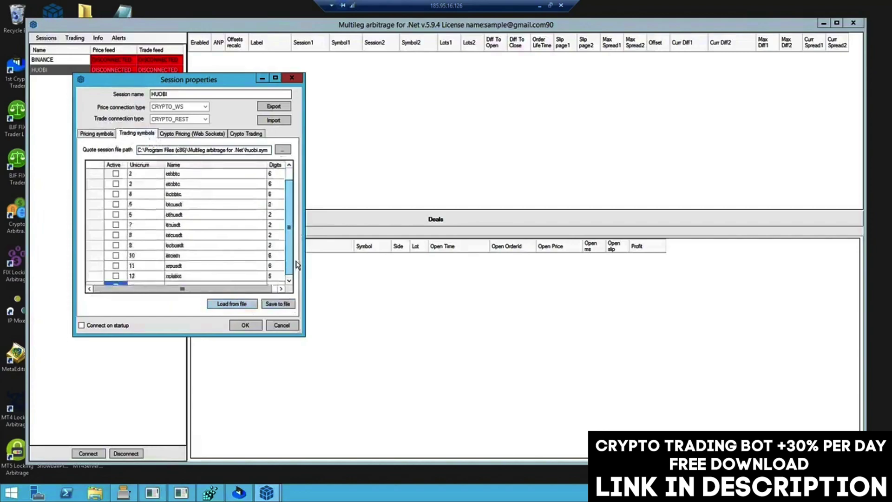
left_click(116, 266)
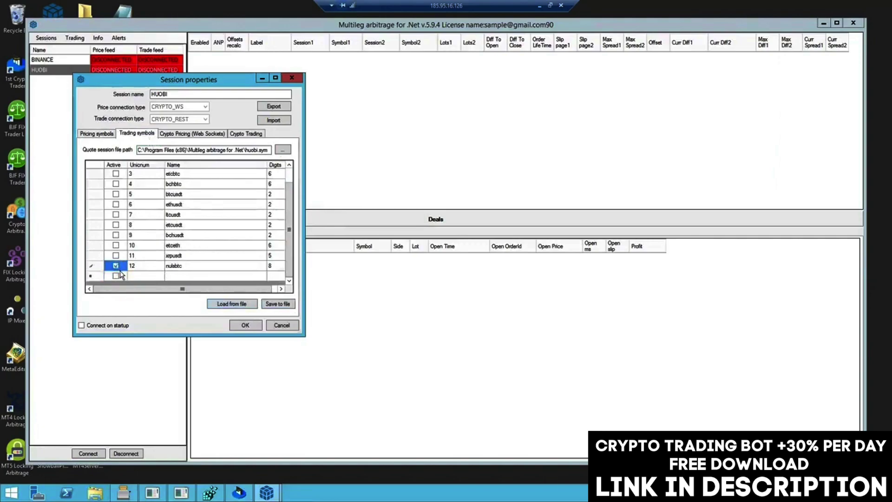
left_click(246, 326)
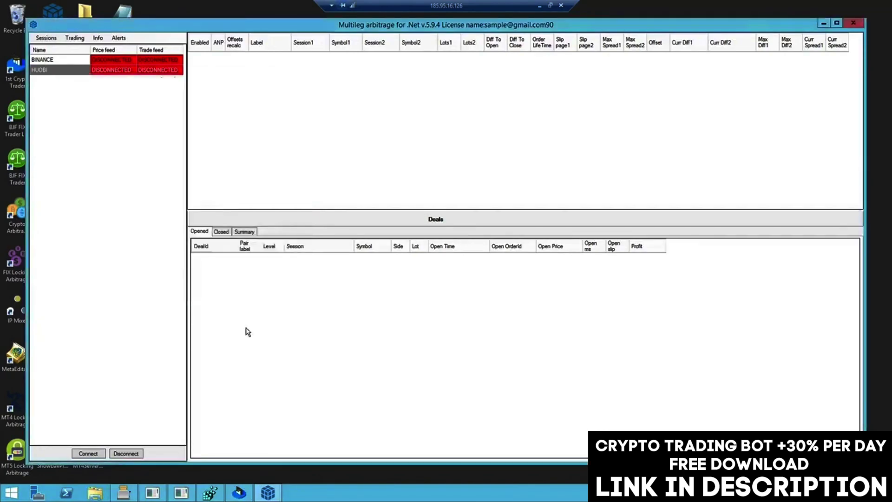
Add a hedging pair with BINANCE NULSBTC on side 1 and HUOBI nulsbtc on side 2.
right_click(318, 81)
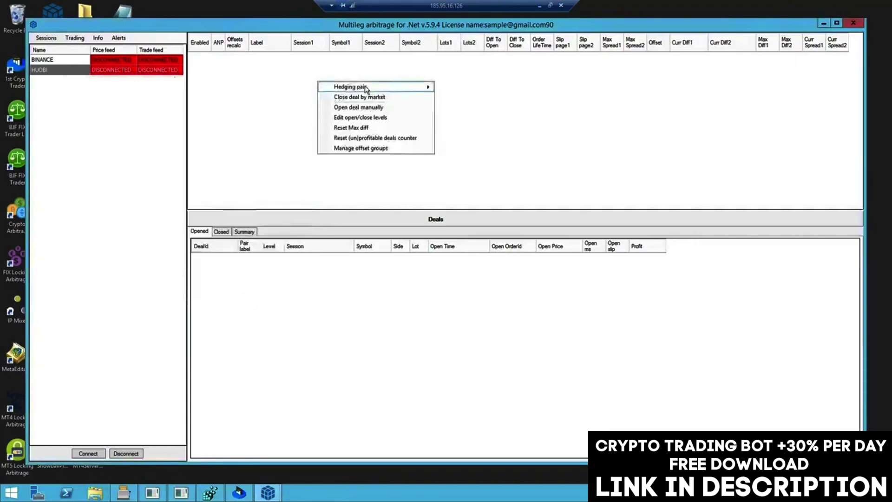
mouse_move(366, 89)
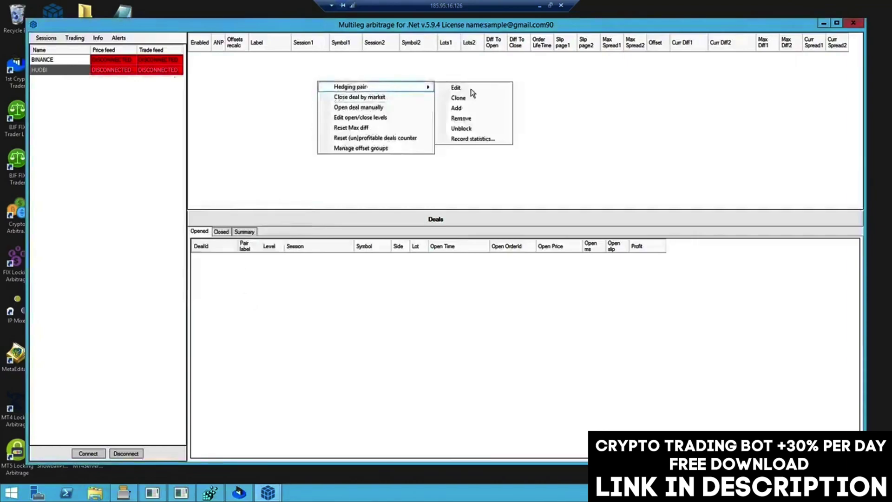
left_click(475, 113)
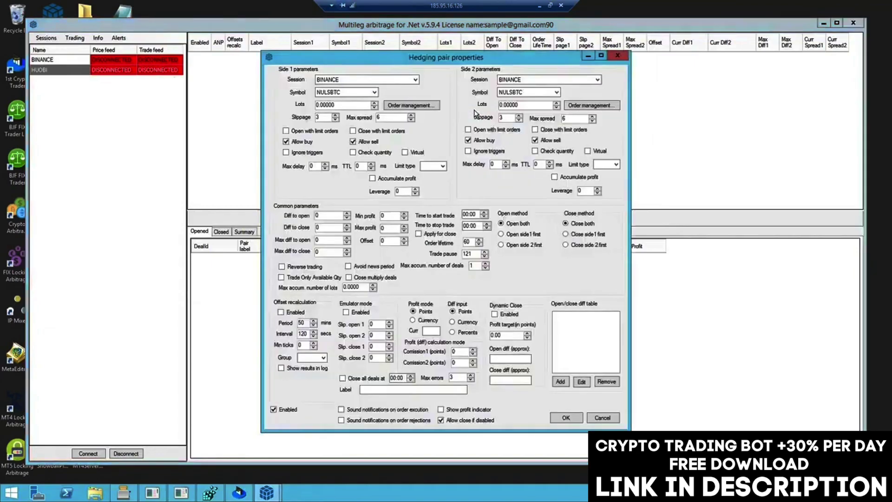
left_click(415, 80)
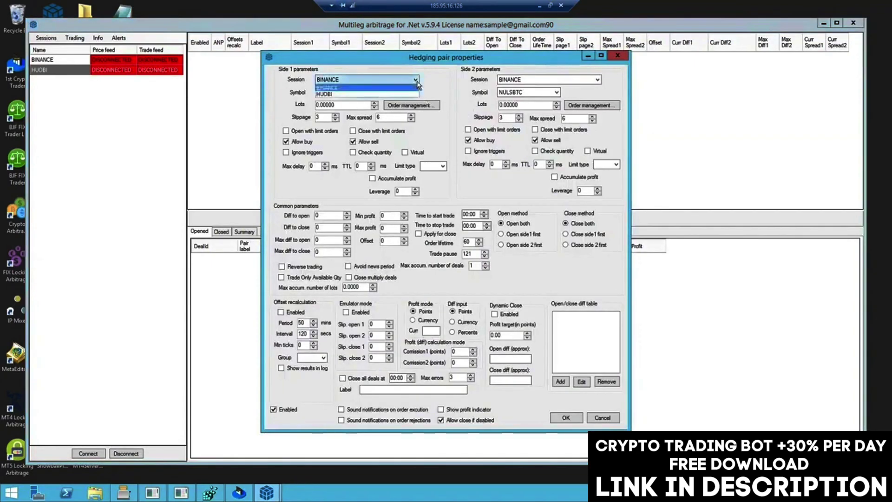
left_click(417, 84)
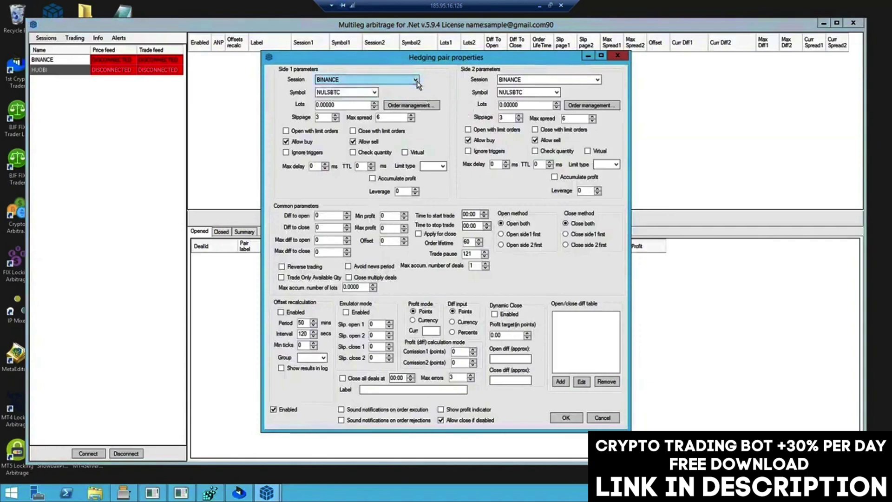
left_click(543, 82)
left_click(542, 87)
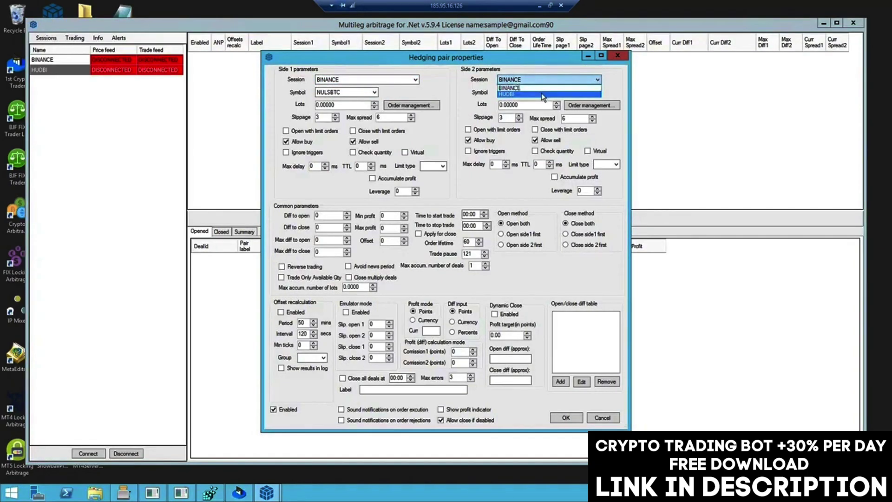
key("Down")
Set 10 lots per side, and side 1 slippage 300 with max spread 10000.
left_click(487, 105)
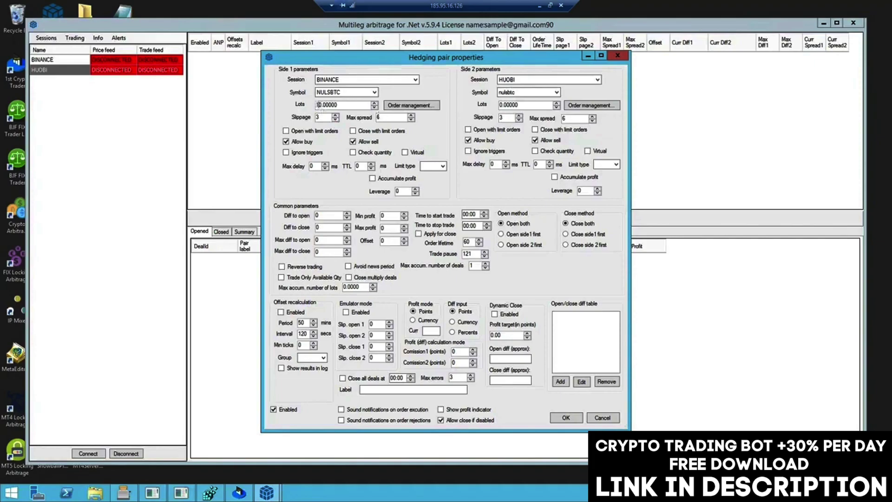
left_click(502, 105)
type("1")
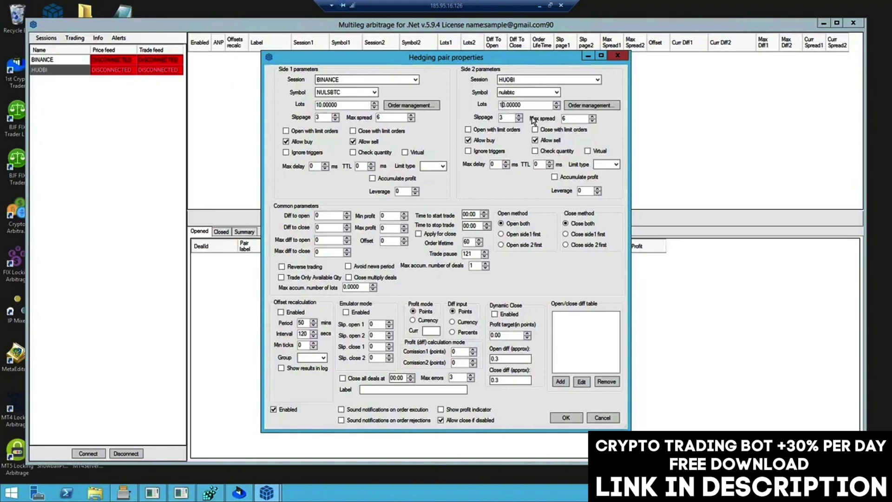
left_click(326, 118)
type("00")
left_click(377, 118)
type("1000")
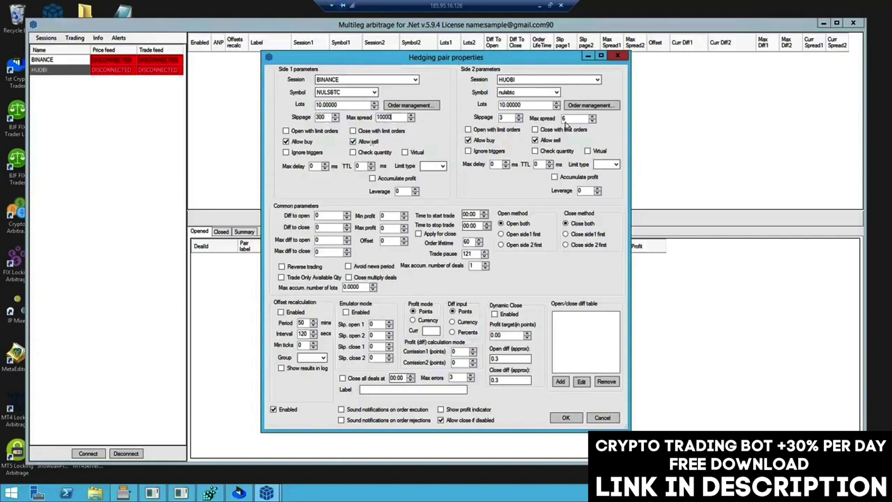
Set side 2 slippage to 0 and max spread to 10000.
left_click(511, 118)
left_click_drag(503, 118, 498, 123)
type("0")
left_click_drag(578, 119, 563, 120)
type("10000")
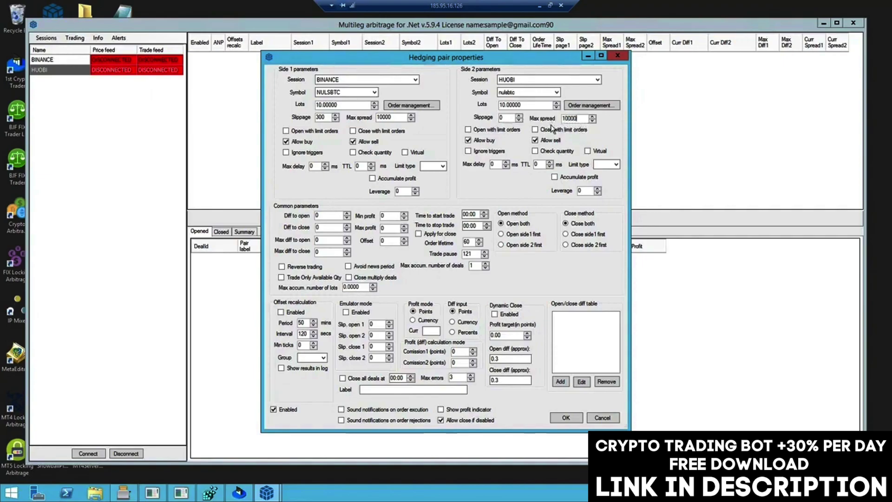
Stop side 1 selling, make the HUOBI side virtual, and use currency profit with percent diffs.
left_click(353, 142)
left_click(591, 152)
left_click(413, 321)
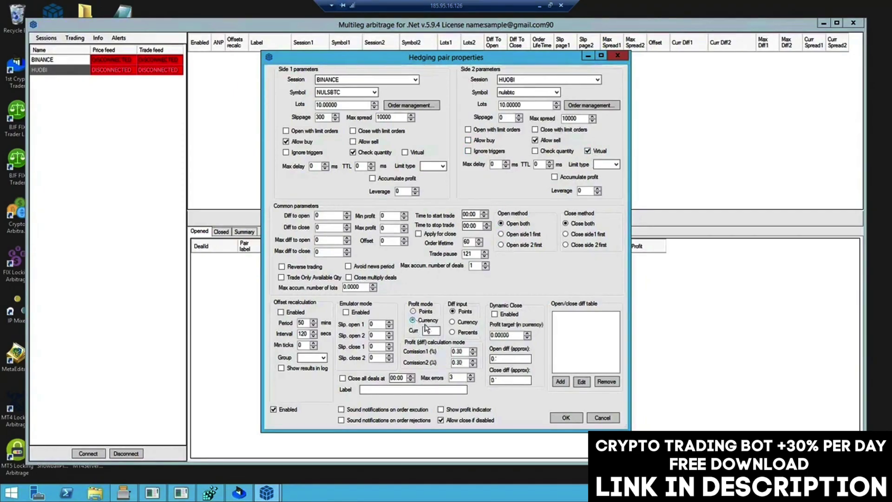
left_click(468, 333)
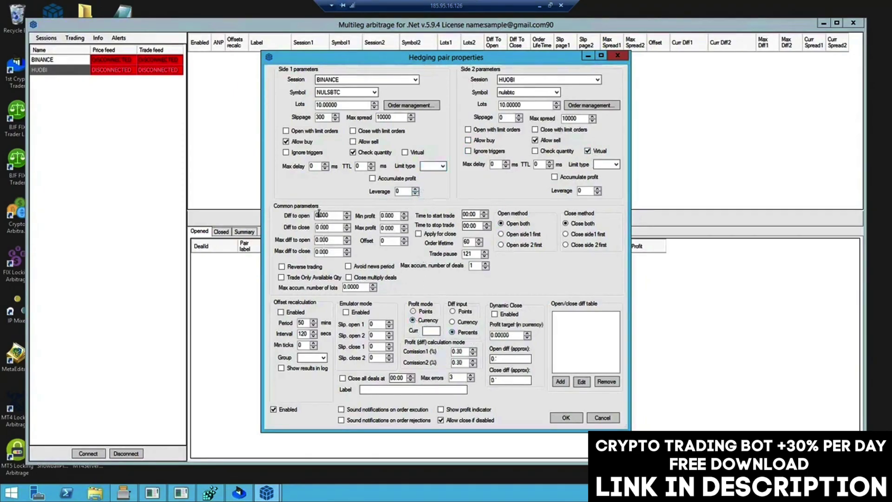
Set diffs to 2% open and 20% close, order lifetime 0 and trade pause 10.
left_click_drag(319, 215, 316, 227)
type("20")
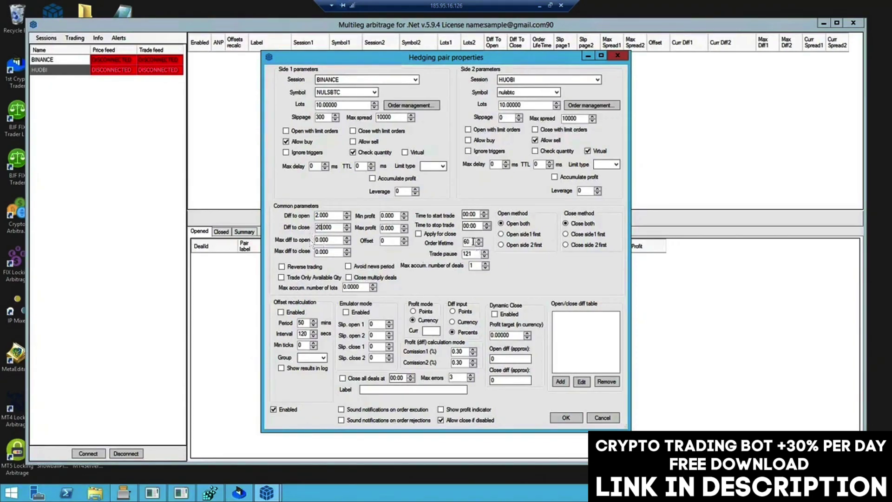
left_click_drag(473, 241, 454, 259)
type("010")
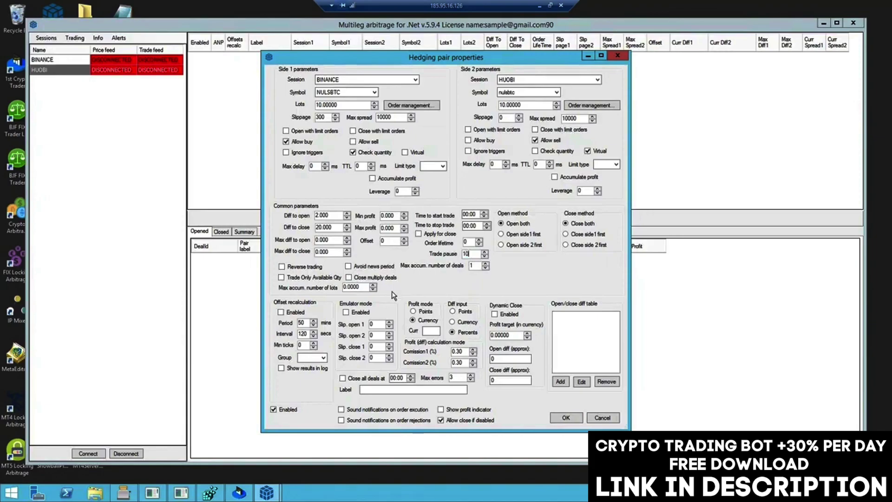
Enter 0.10 for Comission1 and Comission2, label the pair 01_NULS, and confirm it with OK.
left_click(463, 350)
double_click(460, 363)
left_click(388, 390)
type("01_")
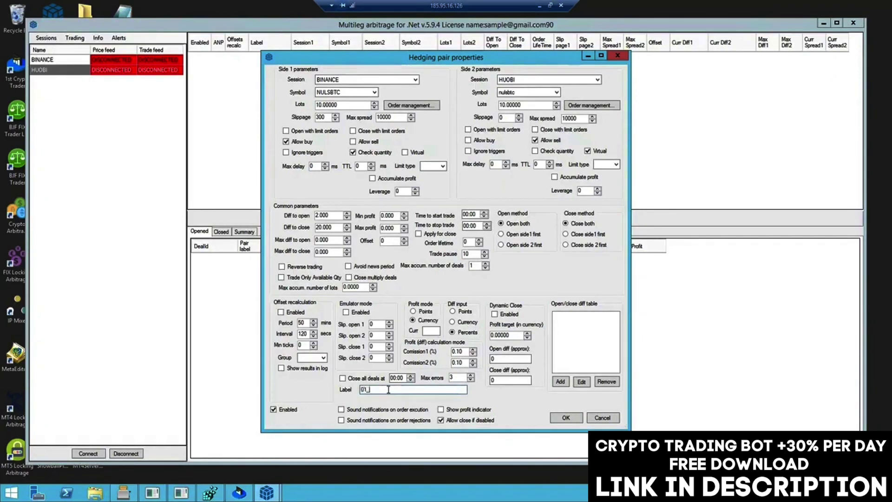
type("NULS")
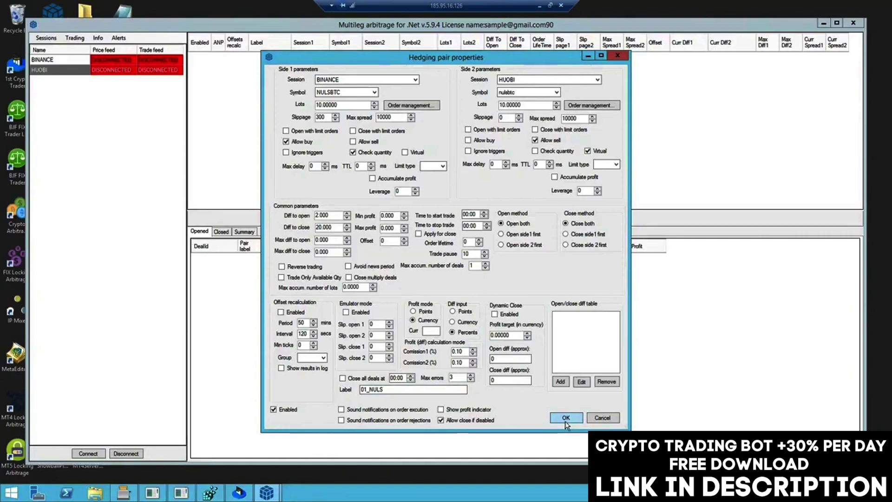
left_click(566, 418)
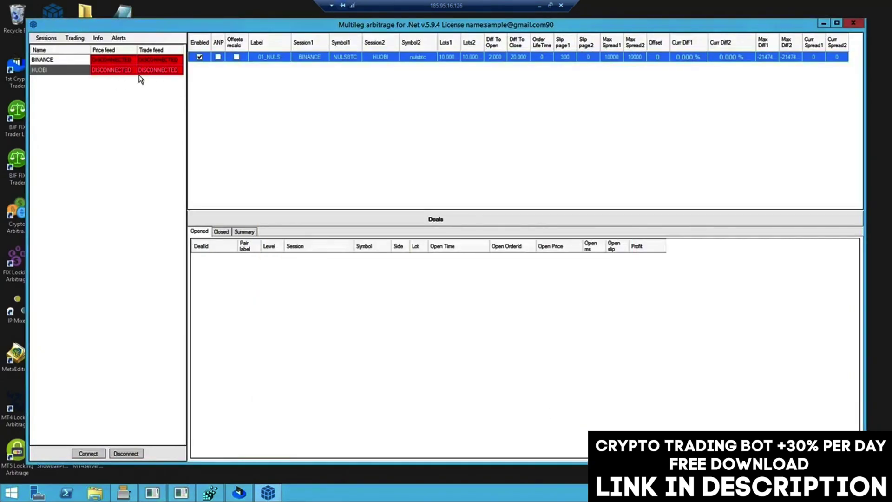
Connect the BINANCE session, select HUOBI, widen the Max Diff column, and bring up the 01_NULS pair's actions.
left_click(64, 64)
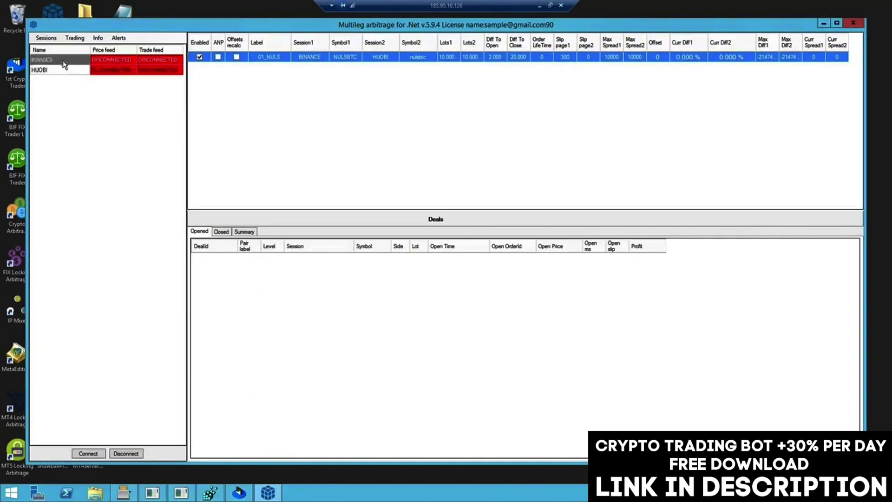
left_click(88, 453)
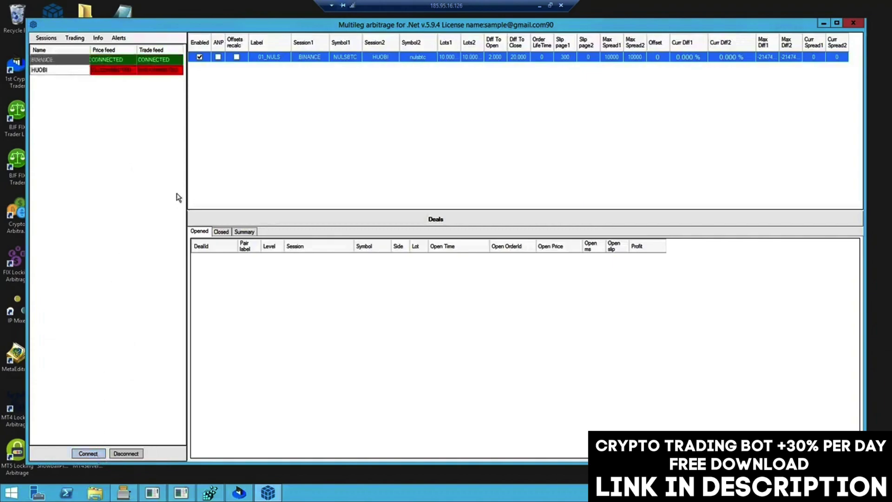
left_click(55, 71)
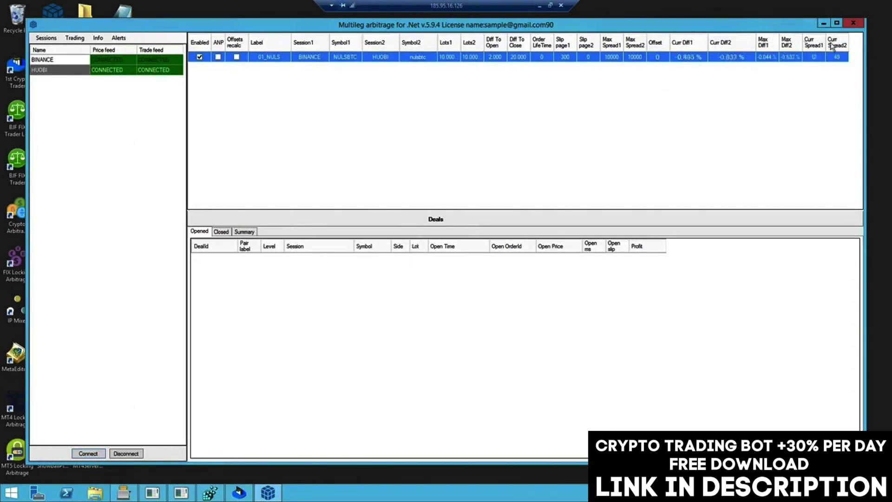
mouse_move(807, 45)
left_mouse_down()
mouse_move(822, 44)
mouse_move(784, 43)
mouse_move(821, 41)
left_mouse_up()
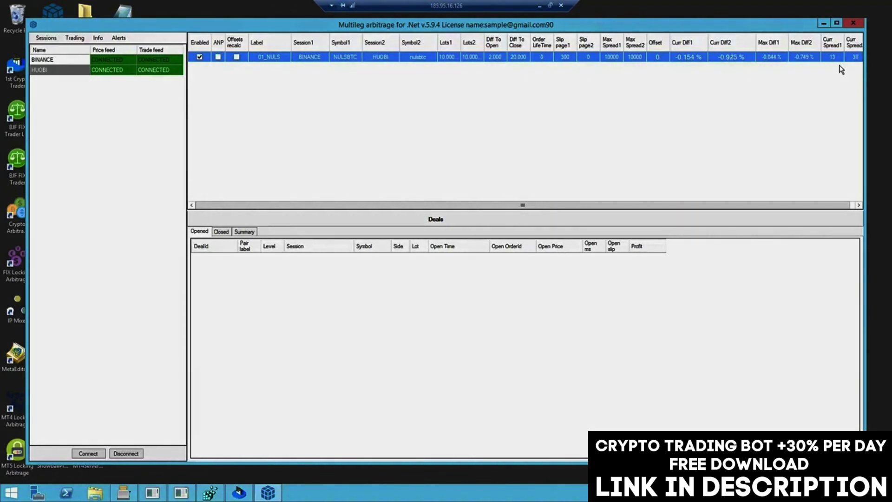
right_click(841, 70)
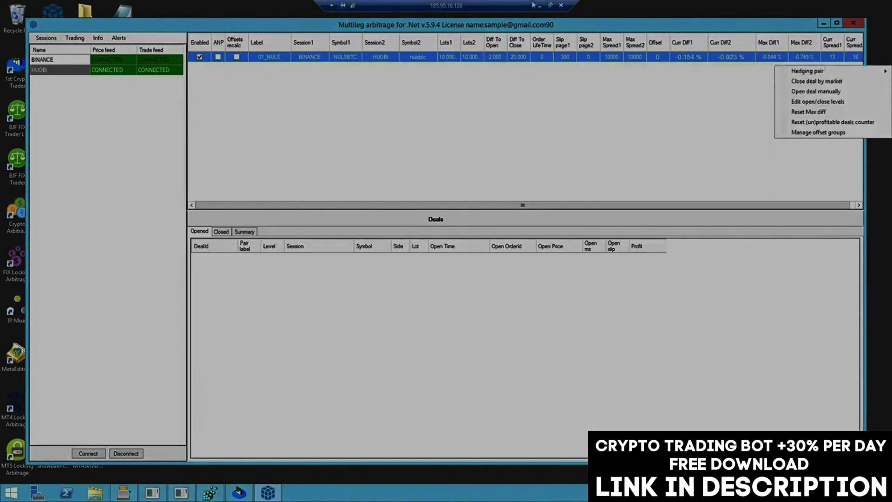